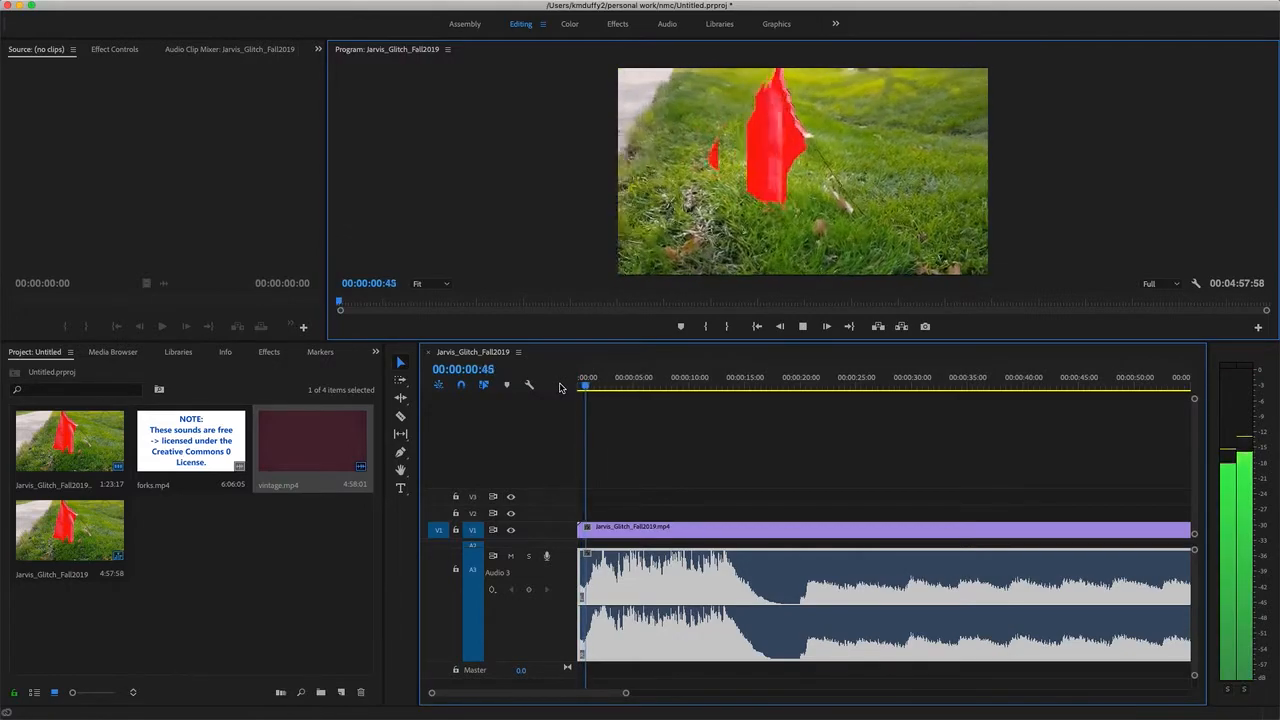
# Stop playback and cut the audio clip at 00:00:29:19 with the Razor tool.
pyautogui.press('space')
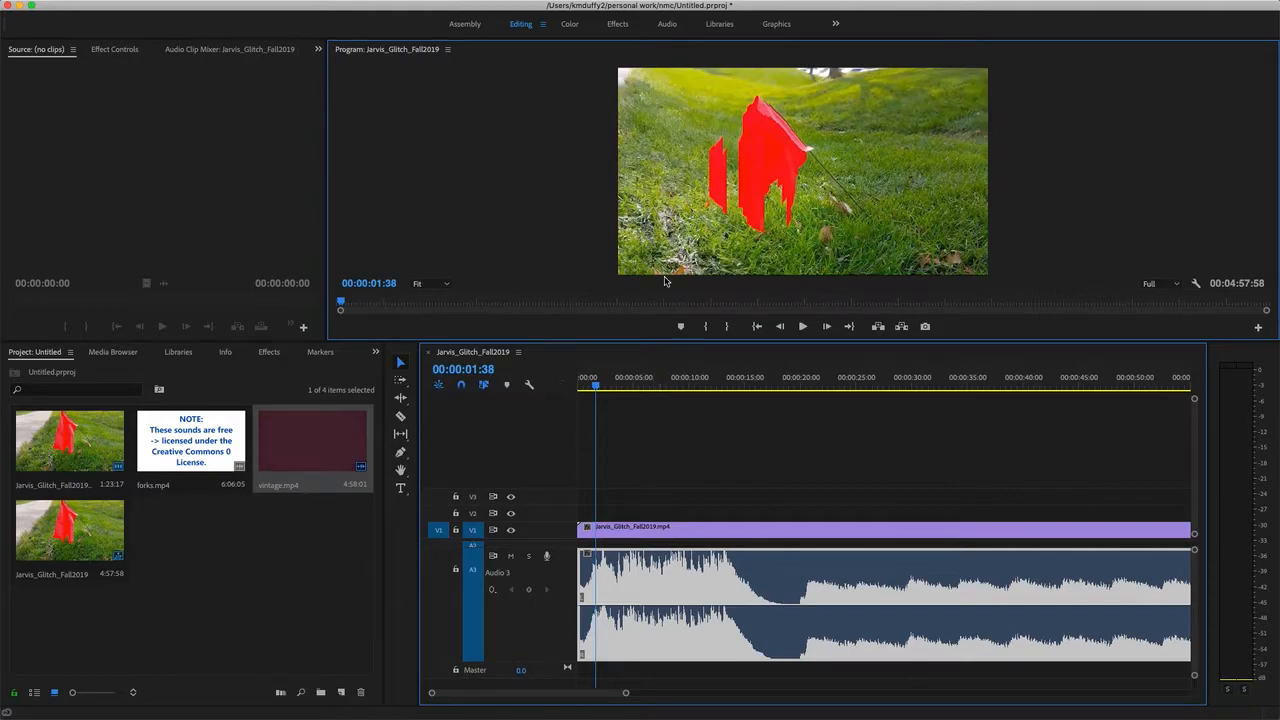
pyautogui.moveTo(603, 390); pyautogui.dragTo(906, 416)
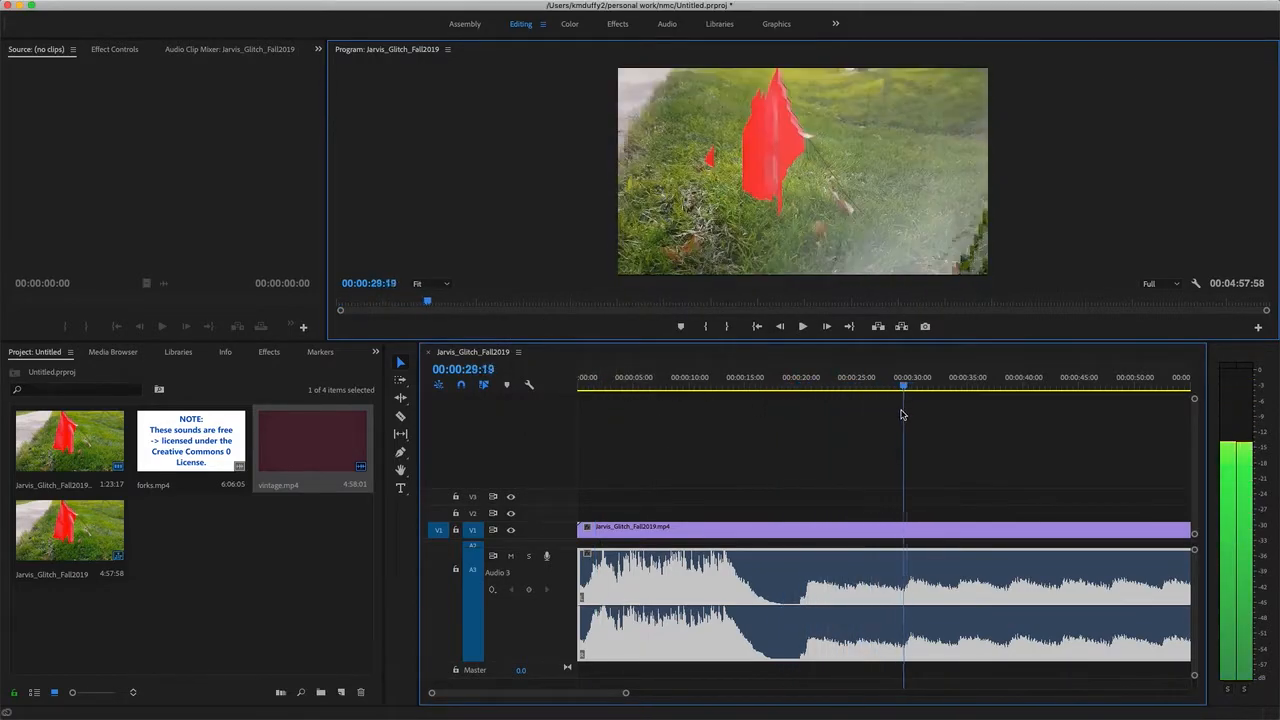
pyautogui.click(401, 416)
pyautogui.click(909, 560)
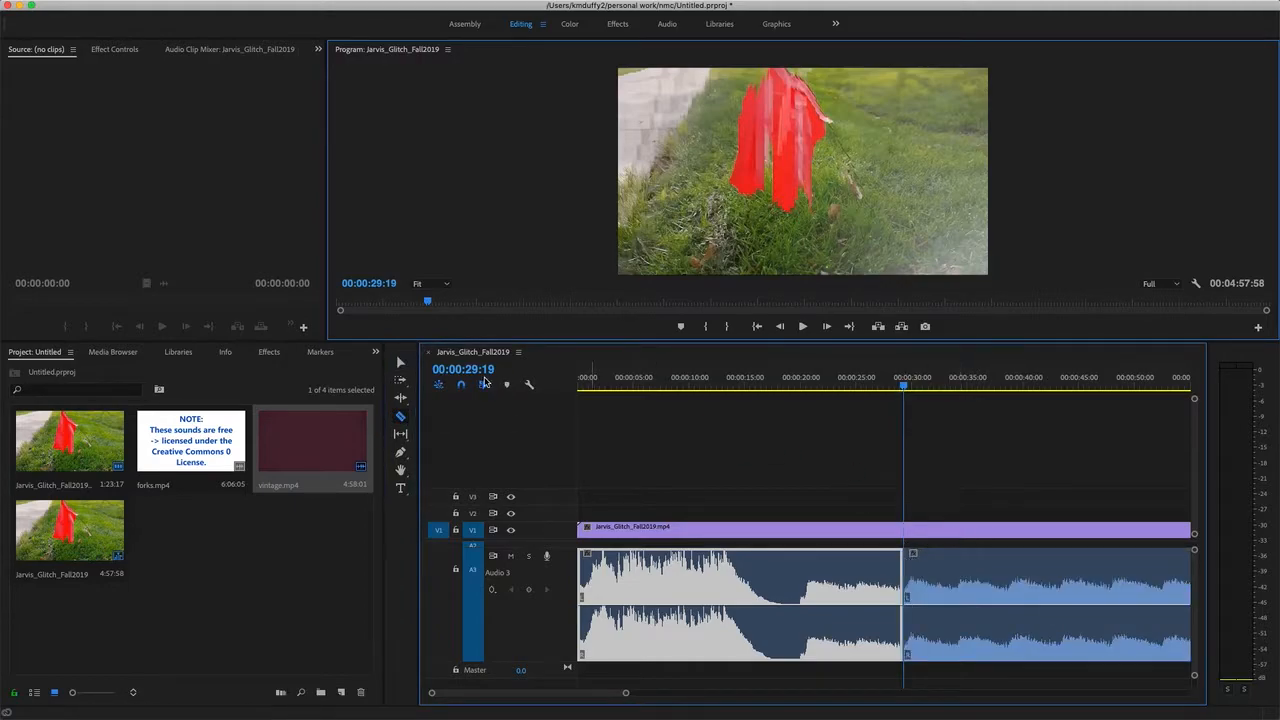
# Remove the audio segment before the cut and move the remaining audio clip to the start of the sequence.
pyautogui.click(401, 362)
pyautogui.click(820, 604)
pyautogui.moveTo(801, 592); pyautogui.dragTo(615, 586)
# Play the first seconds of the sequence to hear how the trimmed audio begins.
pyautogui.click(868, 386)
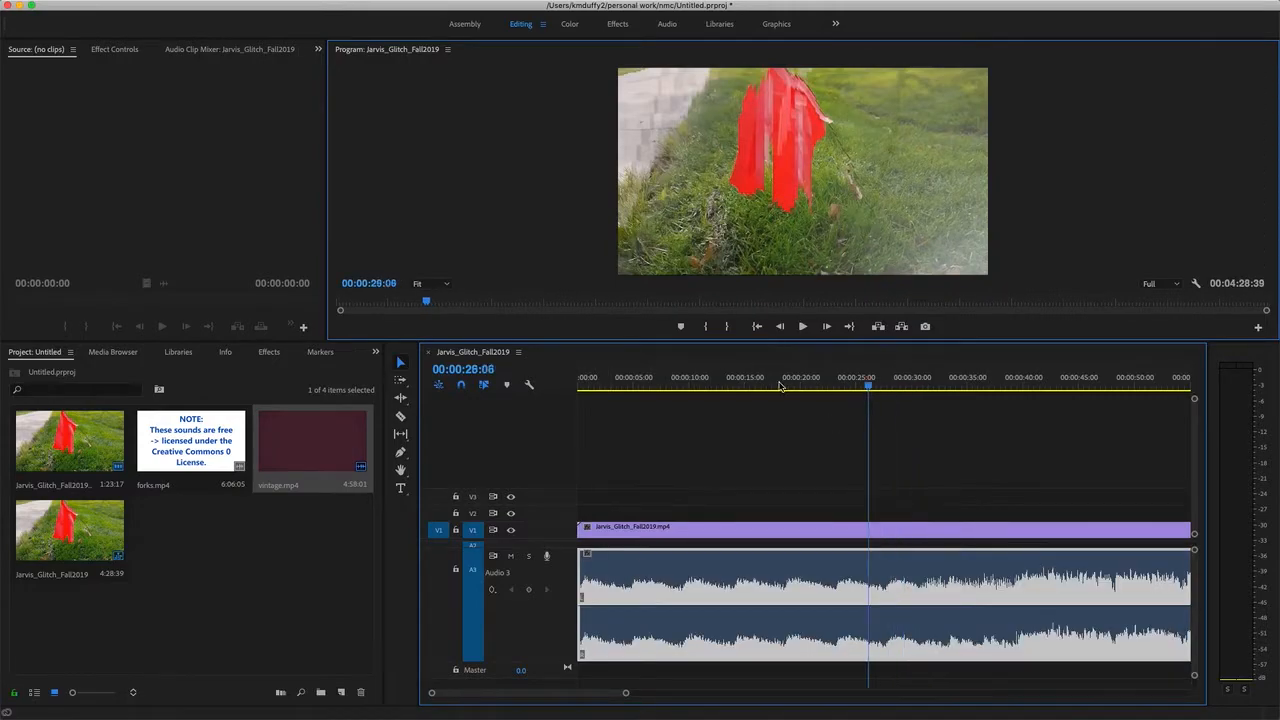
pyautogui.moveTo(806, 388); pyautogui.dragTo(528, 400)
pyautogui.press('space')
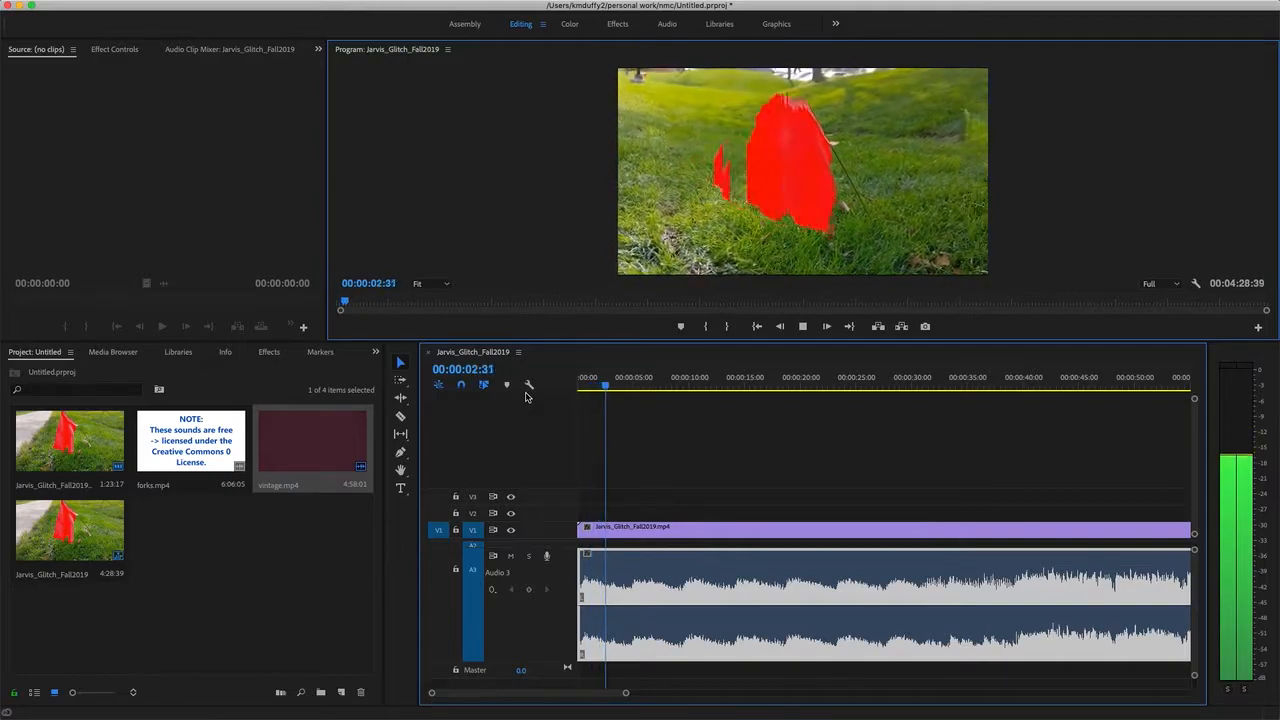
pyautogui.press('space')
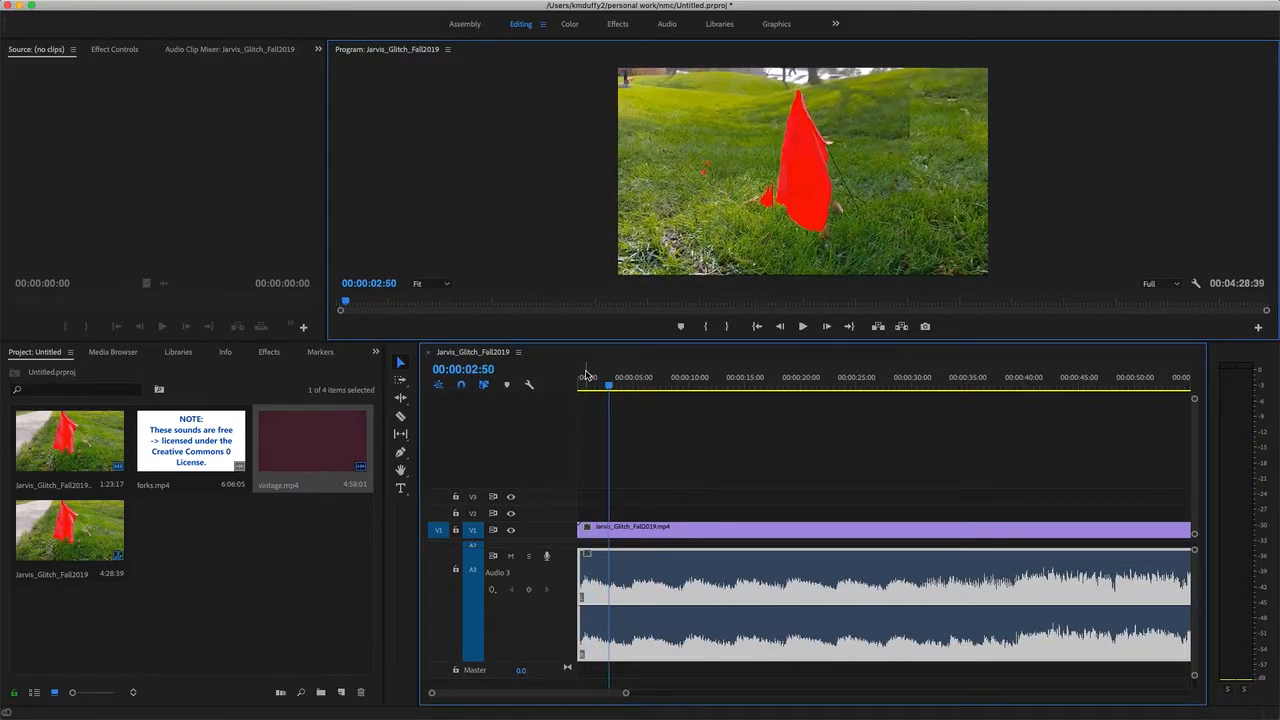
# Browse the effects library and expand the Crossfade group of the audio transitions.
pyautogui.click(267, 352)
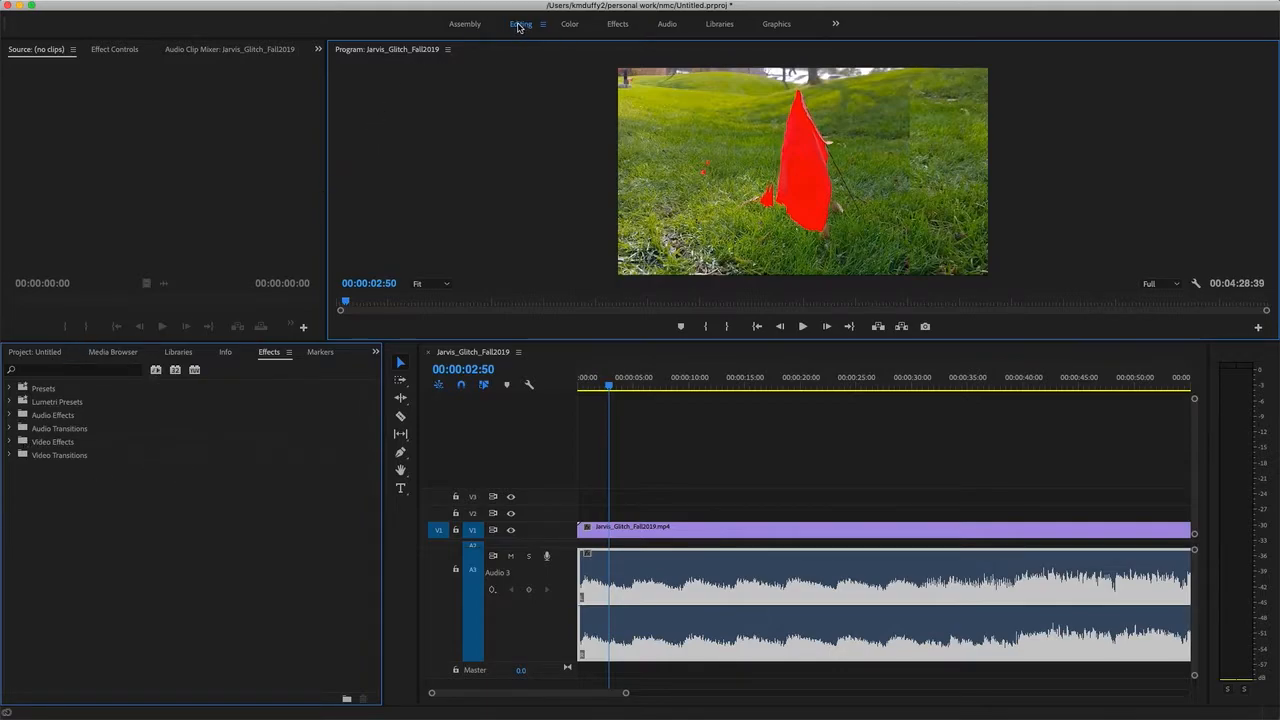
pyautogui.click(10, 416)
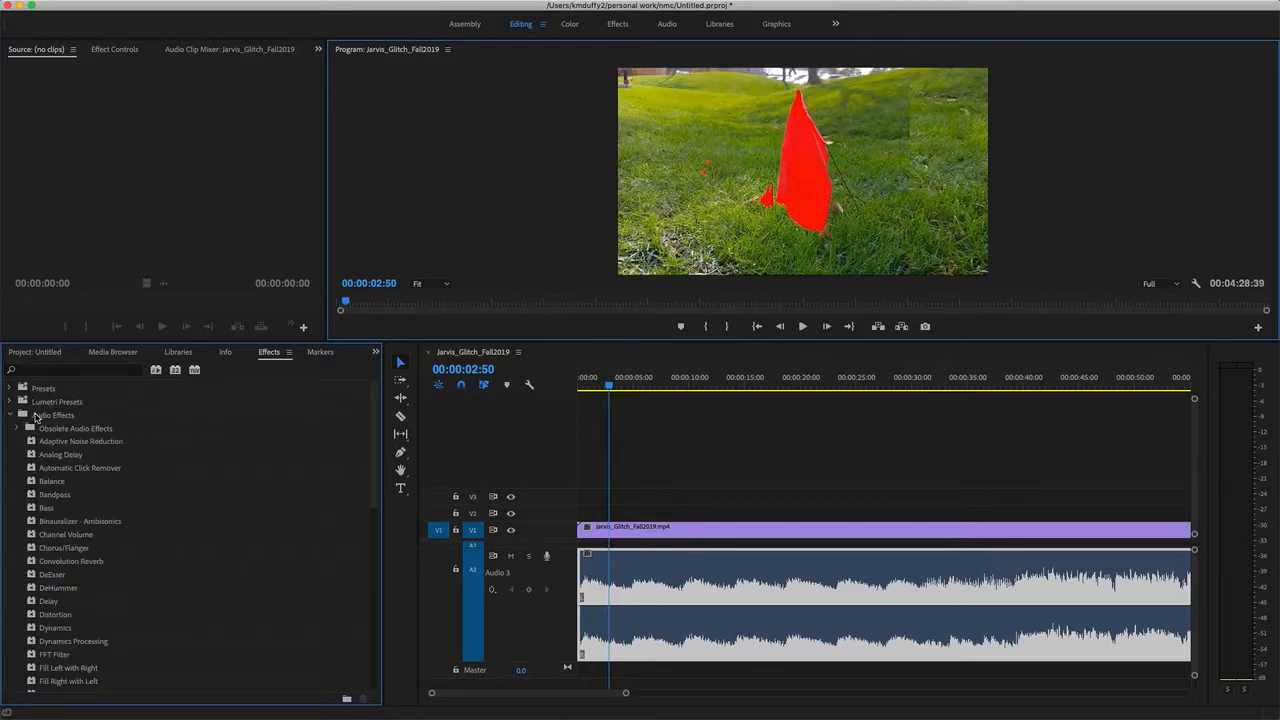
pyautogui.click(10, 415)
pyautogui.click(10, 429)
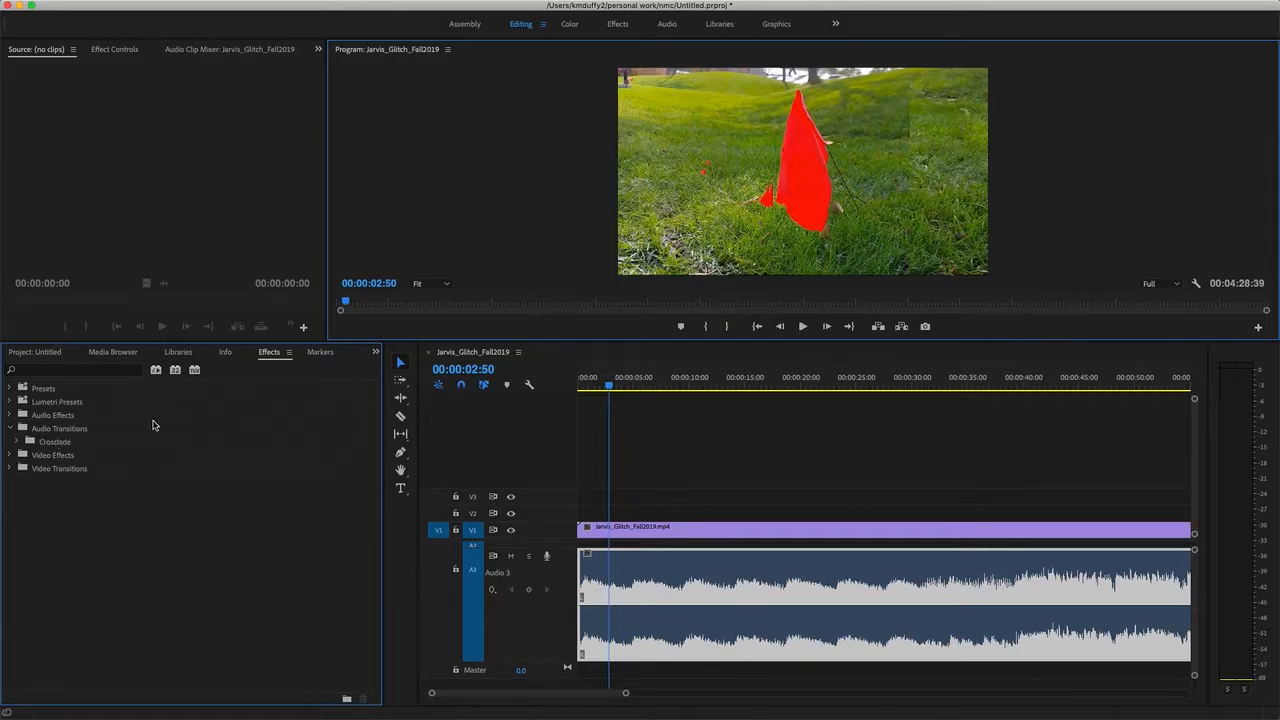
pyautogui.click(645, 443)
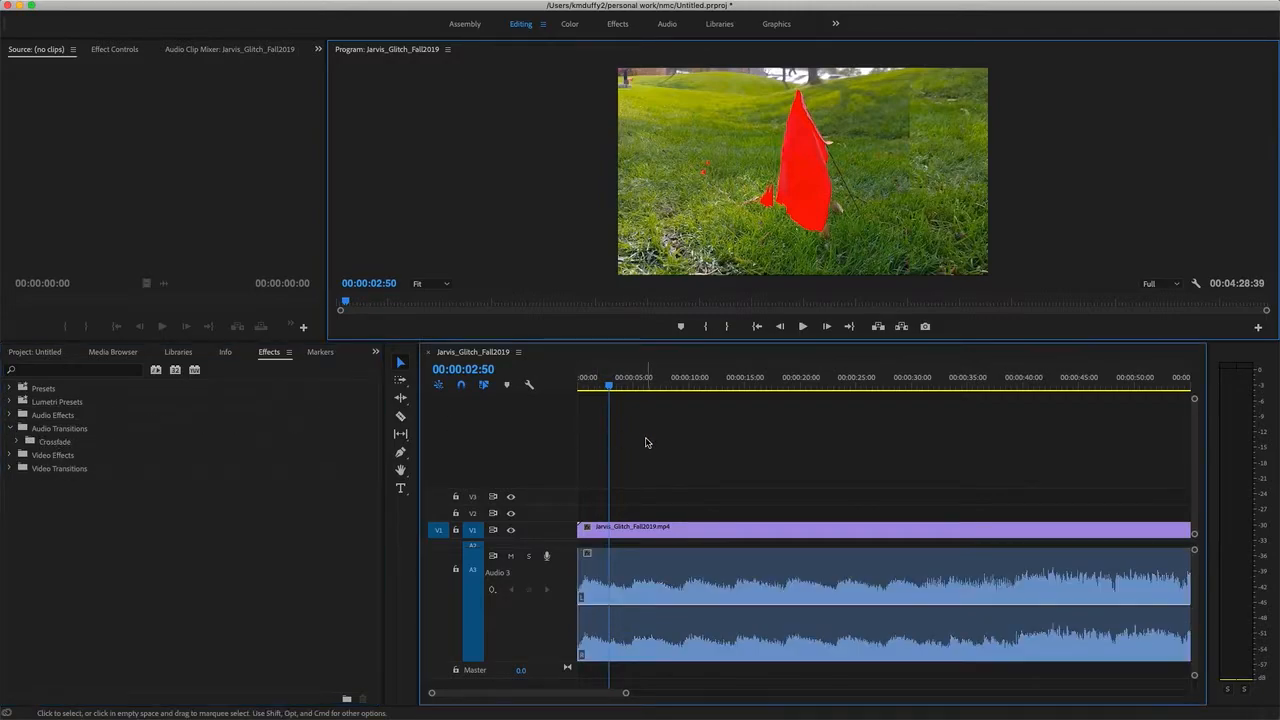
pyautogui.click(647, 572)
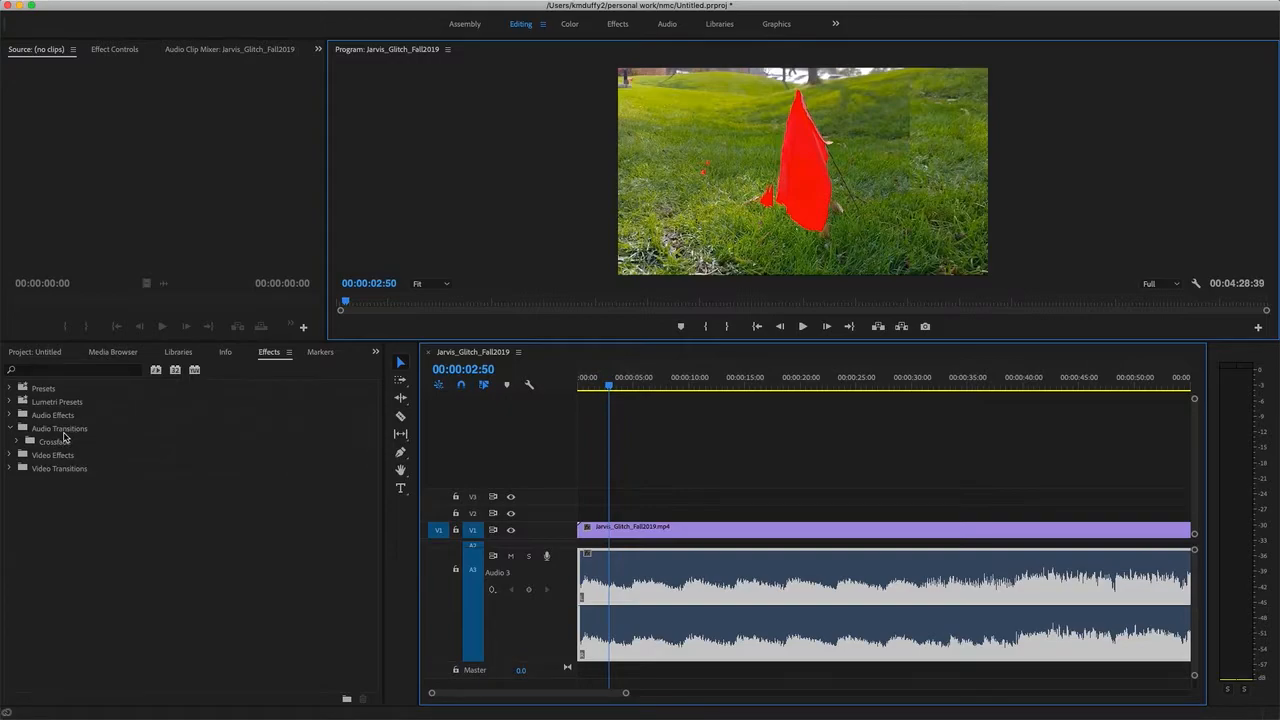
pyautogui.click(63, 432)
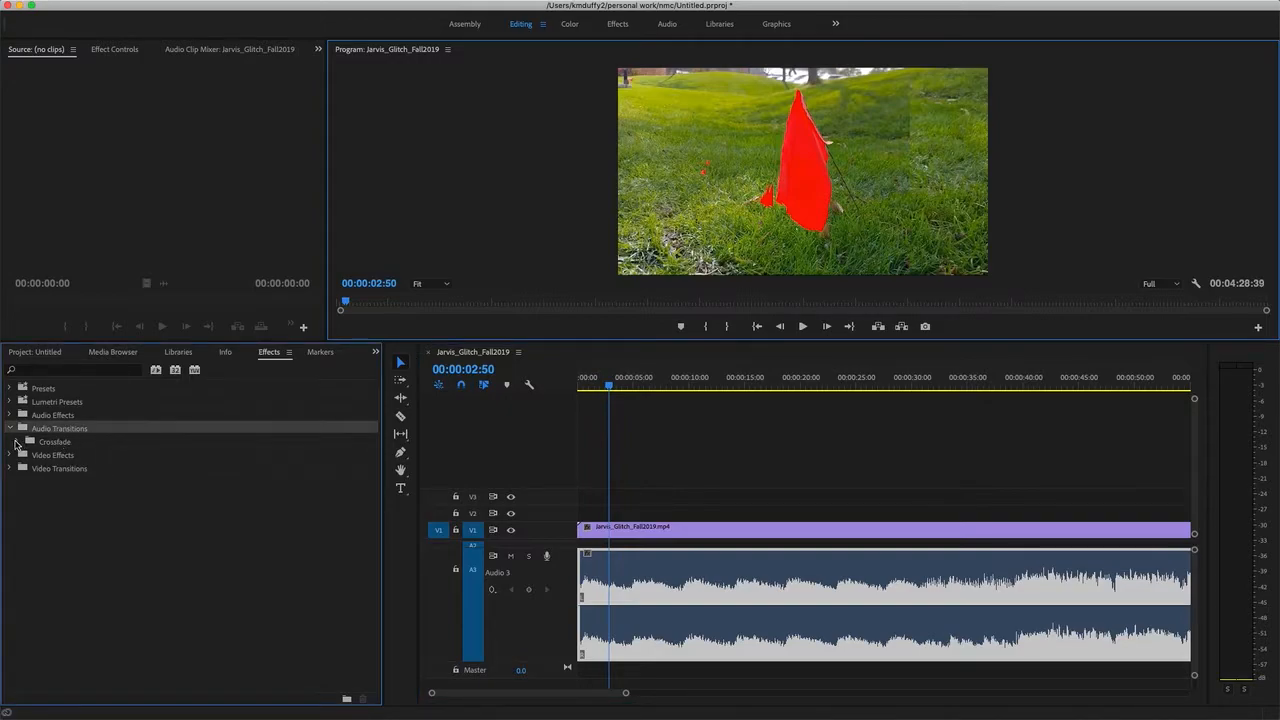
pyautogui.click(16, 442)
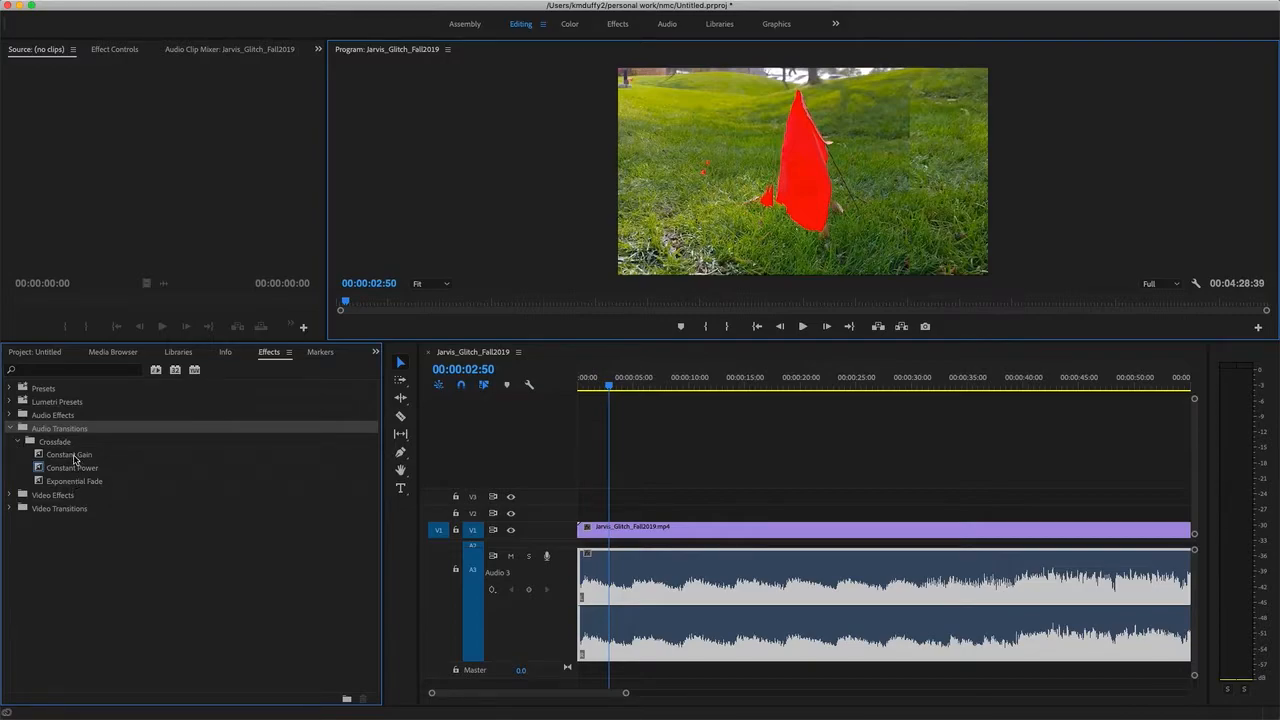
# Apply a Constant Power crossfade to the start of the audio clip and select the transition.
pyautogui.click(72, 467)
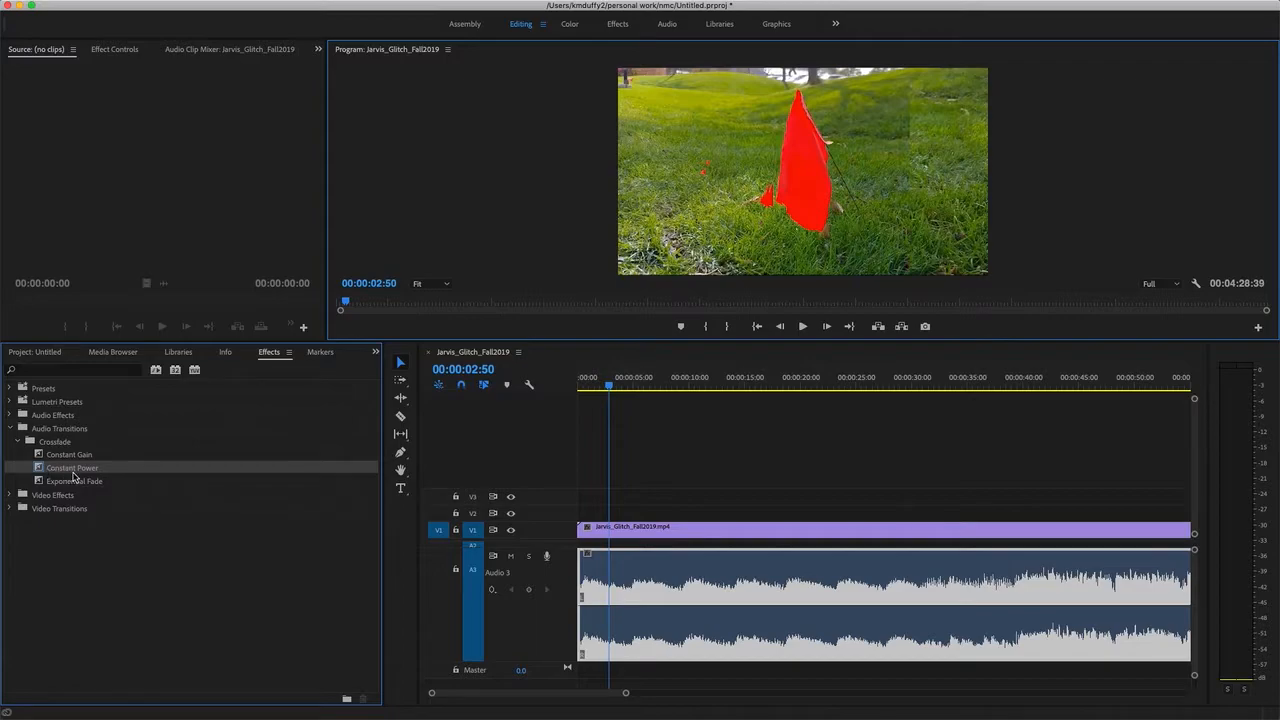
pyautogui.moveTo(72, 477); pyautogui.dragTo(583, 590)
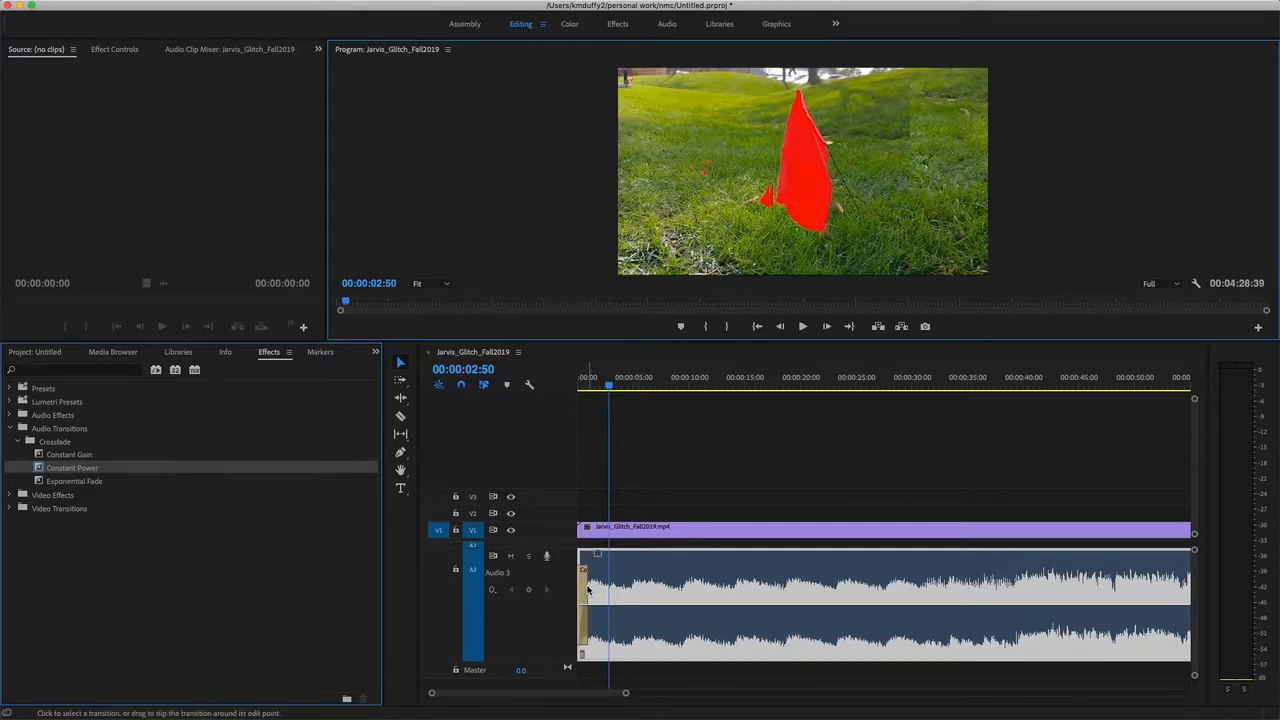
pyautogui.click(584, 588)
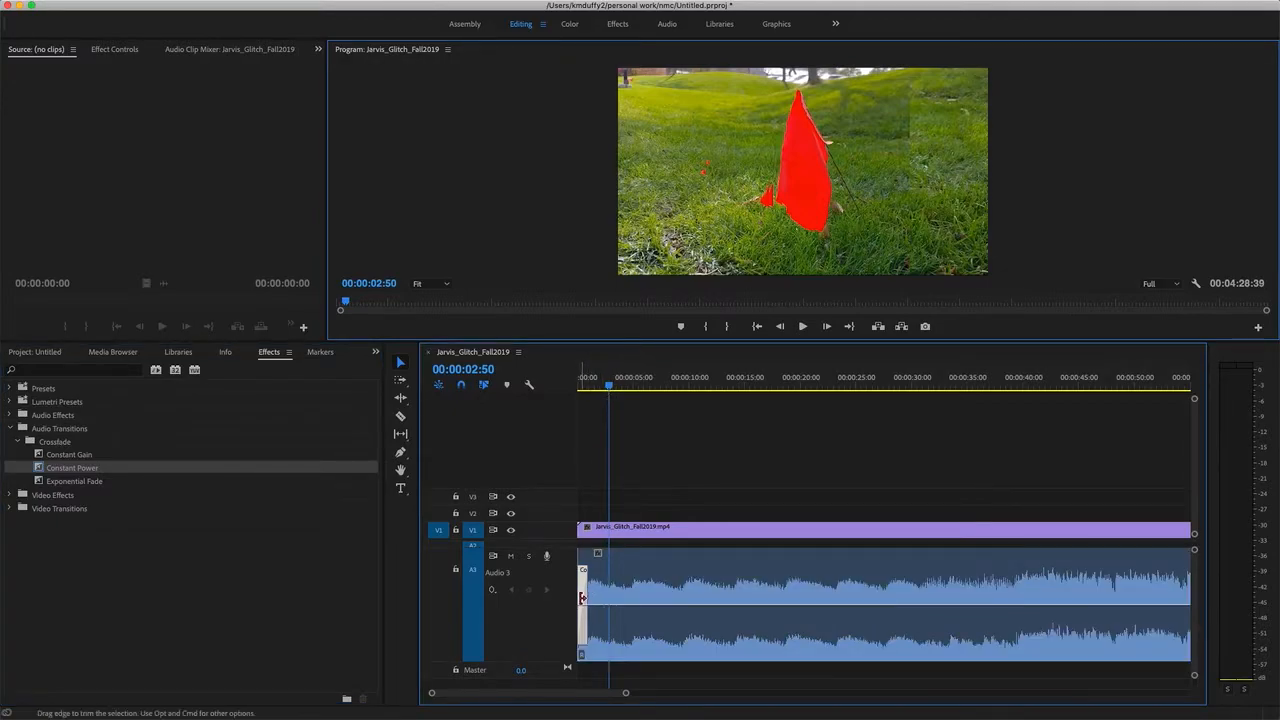
pyautogui.click(586, 602)
# Preview the Constant Power fade-in from the sequence start and delete the transition.
pyautogui.moveTo(610, 389); pyautogui.dragTo(561, 393)
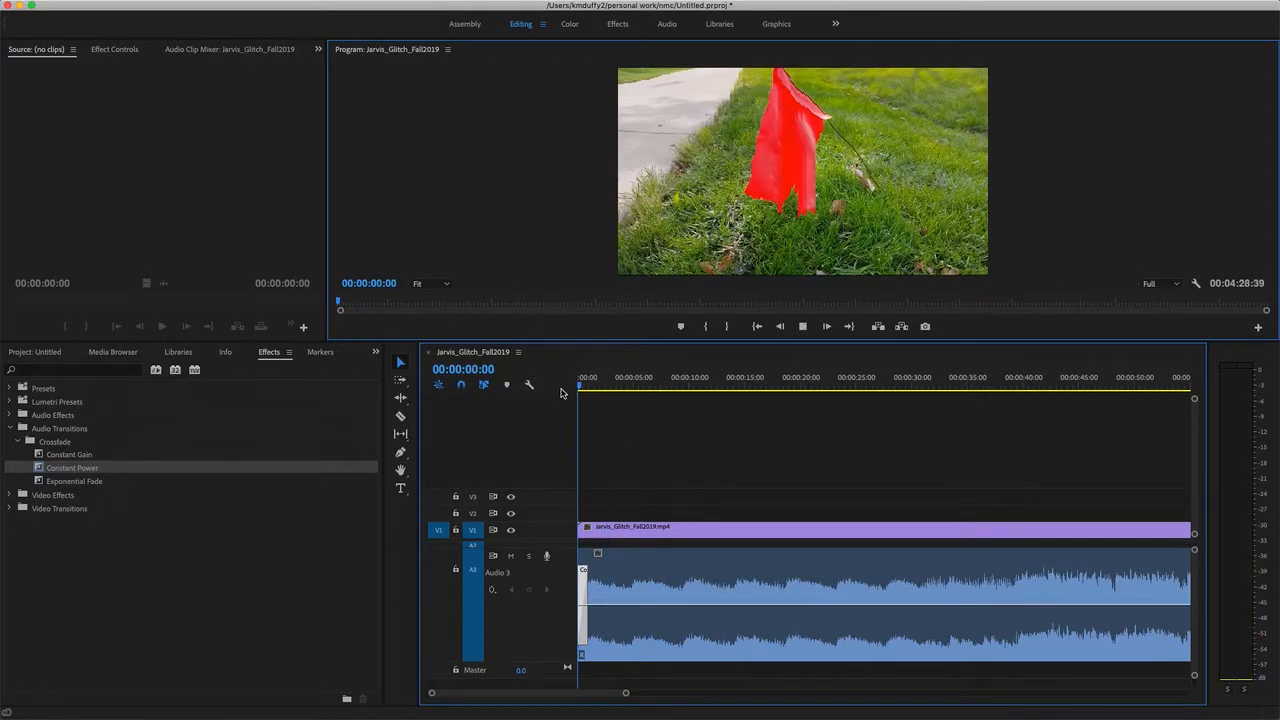
pyautogui.press('space')
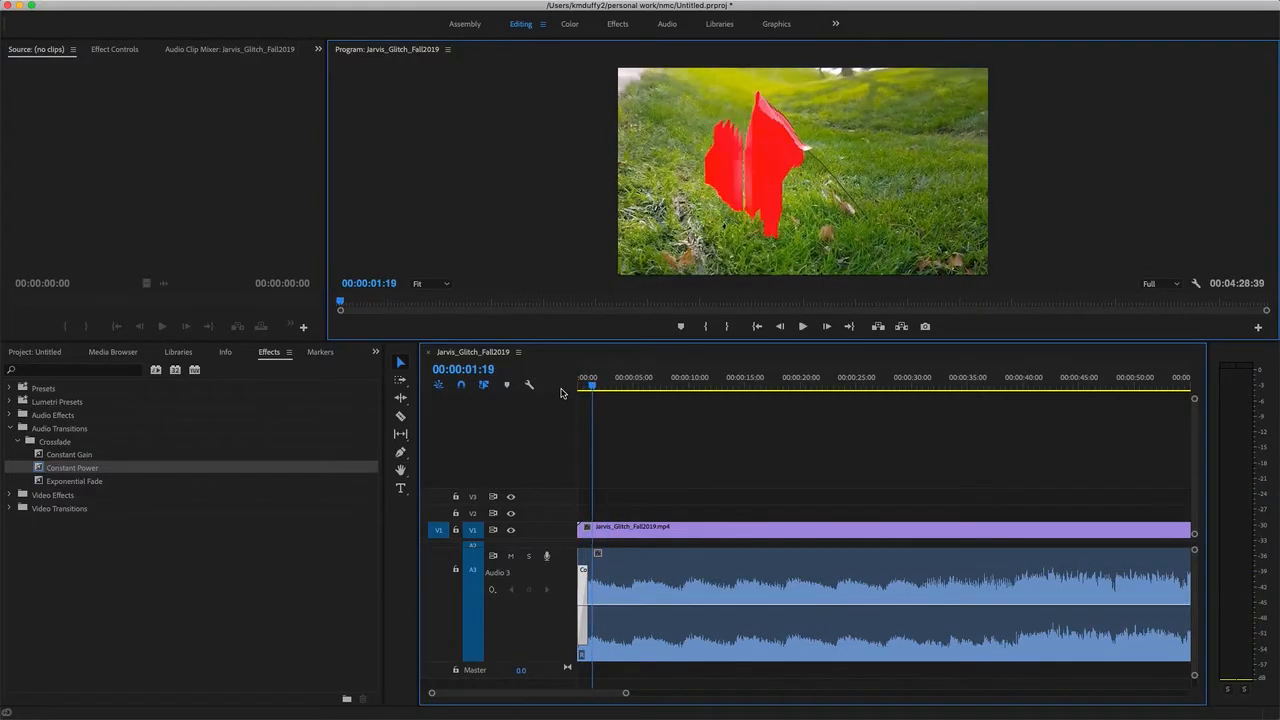
pyautogui.press('Delete')
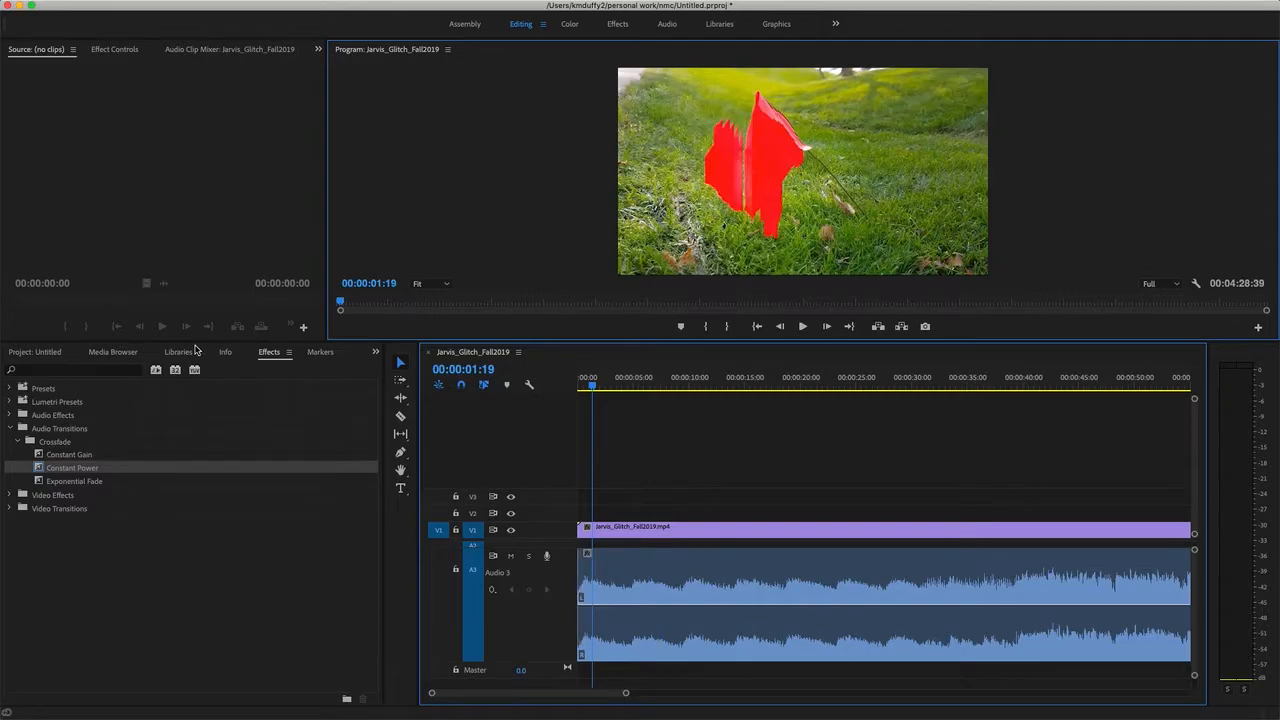
# Apply a Constant Gain crossfade to the start of the audio clip and lengthen it to just over three seconds.
pyautogui.click(93, 458)
pyautogui.moveTo(83, 459); pyautogui.dragTo(583, 588)
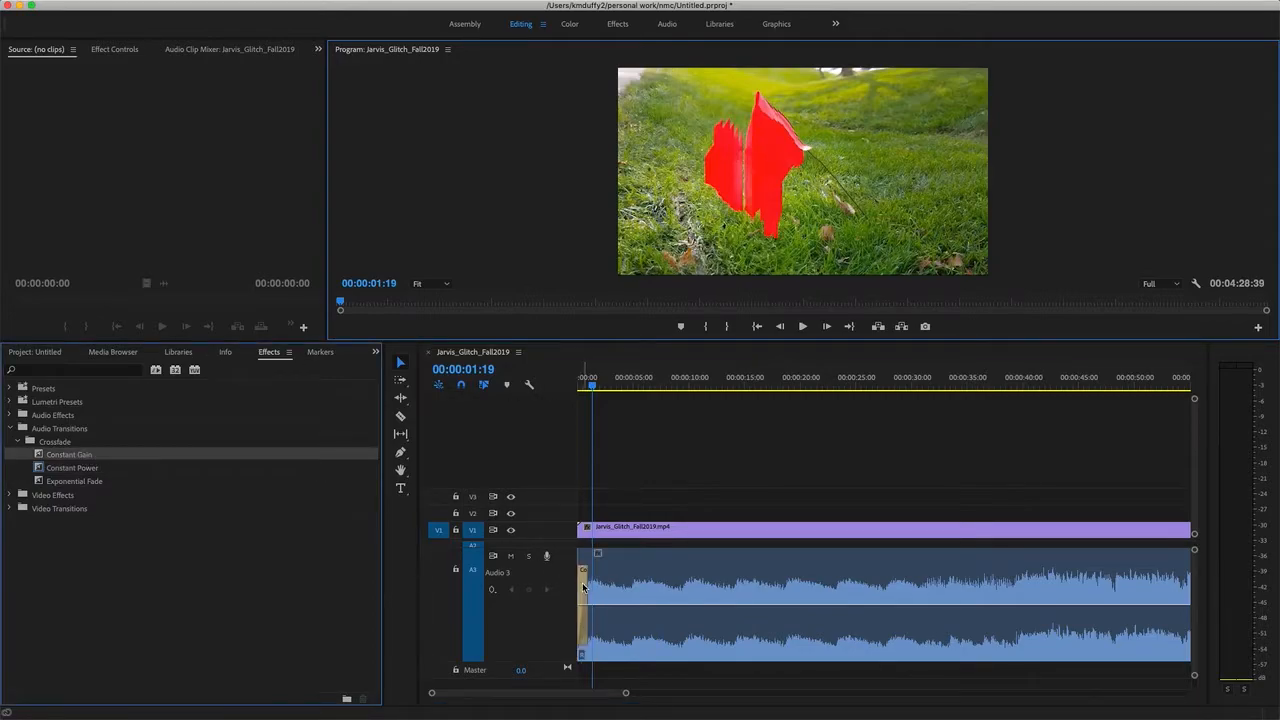
pyautogui.click(583, 588)
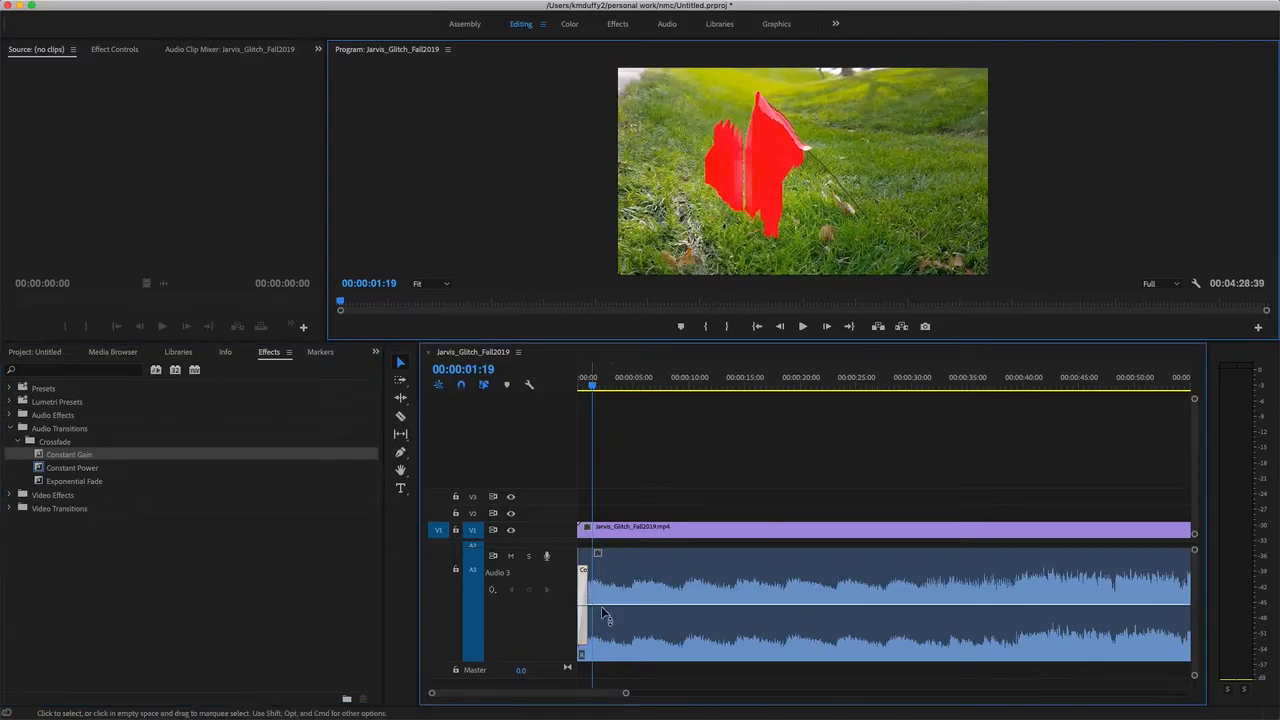
pyautogui.moveTo(624, 695); pyautogui.dragTo(487, 693)
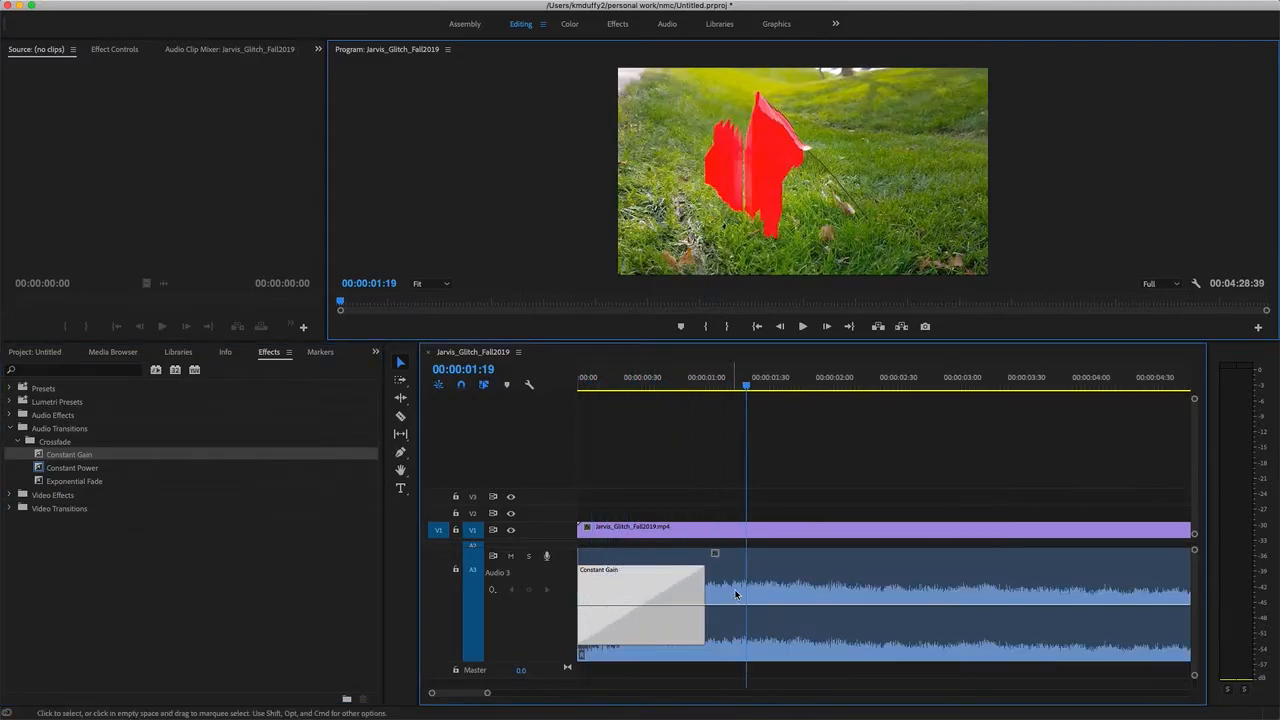
pyautogui.moveTo(702, 585); pyautogui.dragTo(1001, 604)
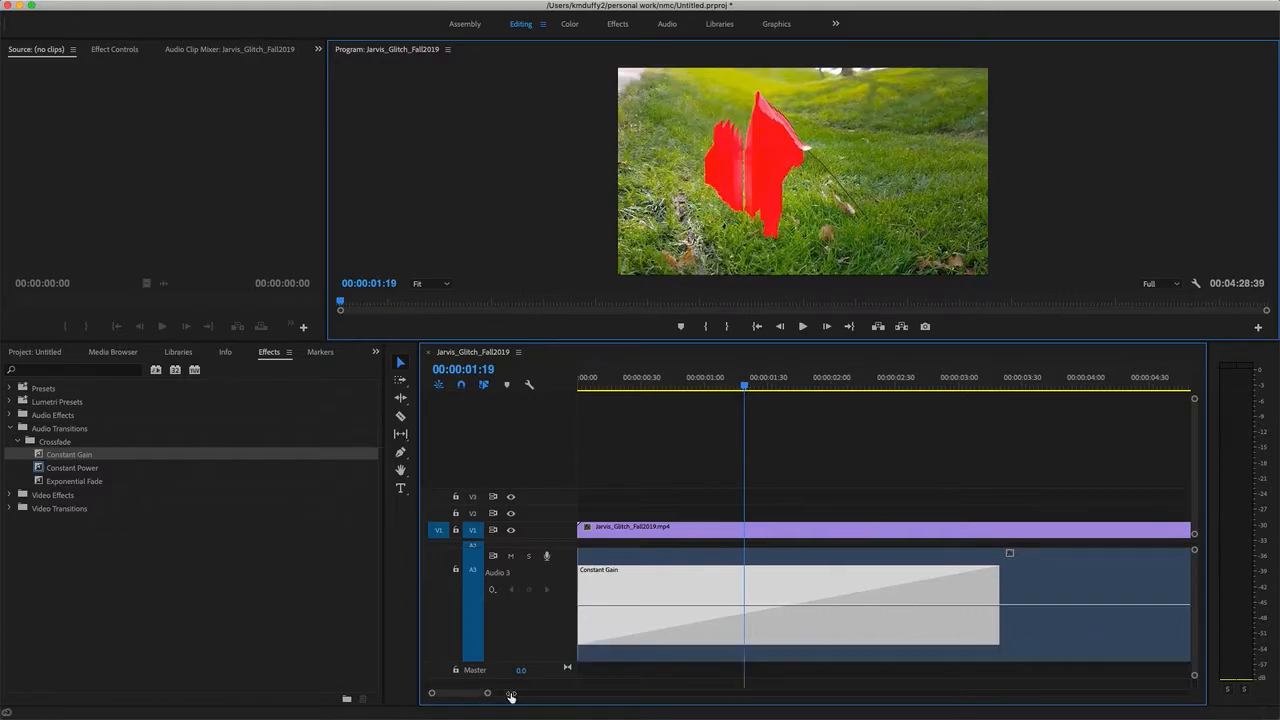
# Play the sequence from the start to hear the Constant Gain fade-in.
pyautogui.moveTo(488, 693); pyautogui.dragTo(589, 693)
pyautogui.moveTo(599, 390); pyautogui.dragTo(550, 390)
pyautogui.press('space')
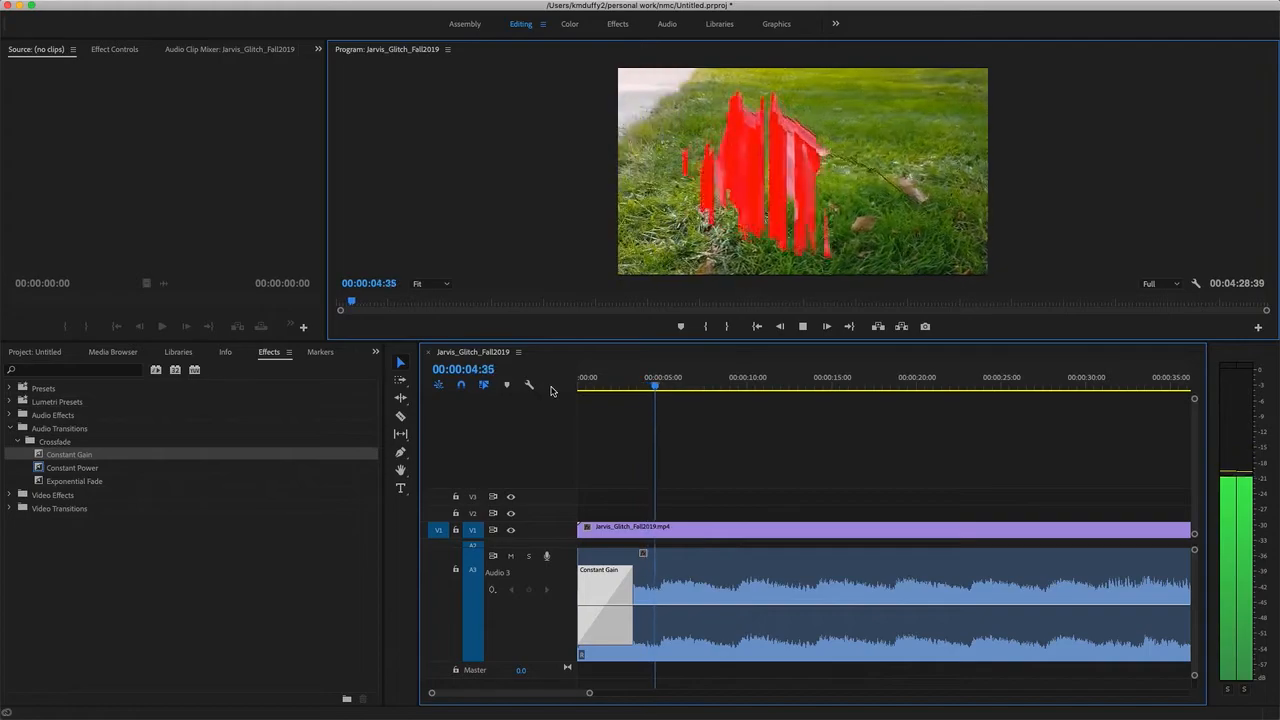
pyautogui.press('space')
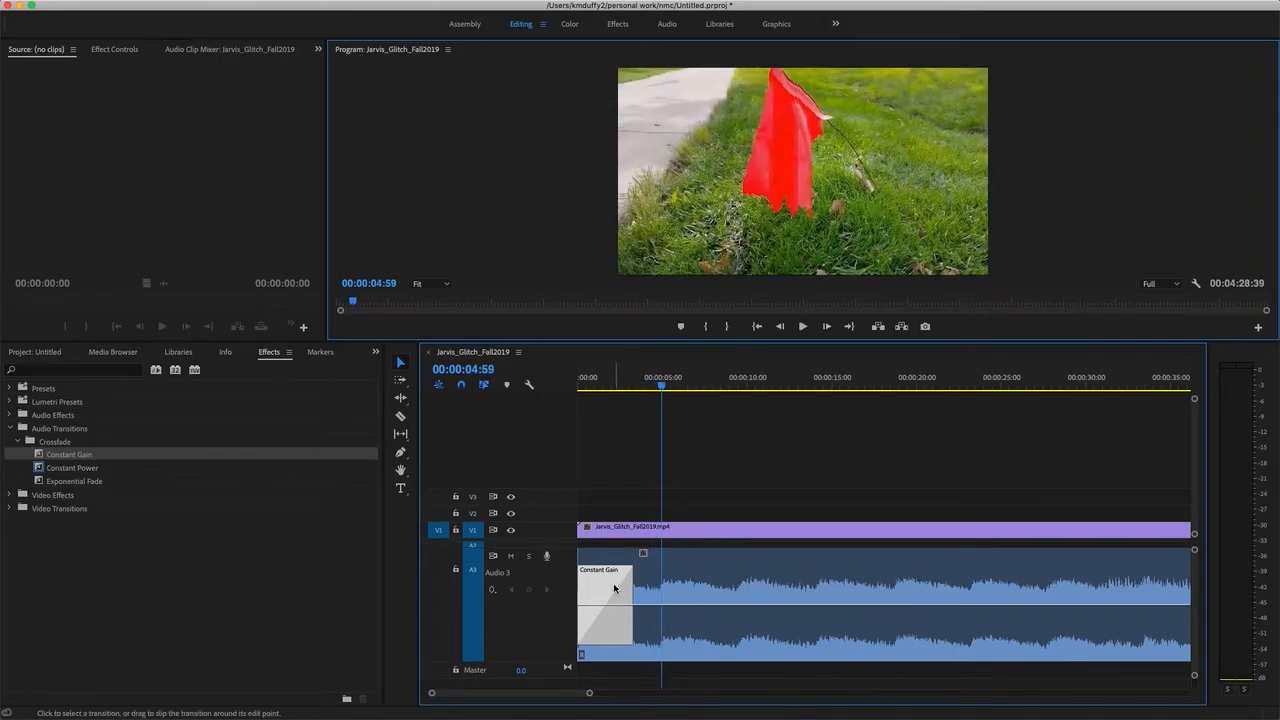
# Delete the Constant Gain transition from the start of the audio clip.
pyautogui.click(634, 458)
pyautogui.click(617, 591)
pyautogui.press('Delete')
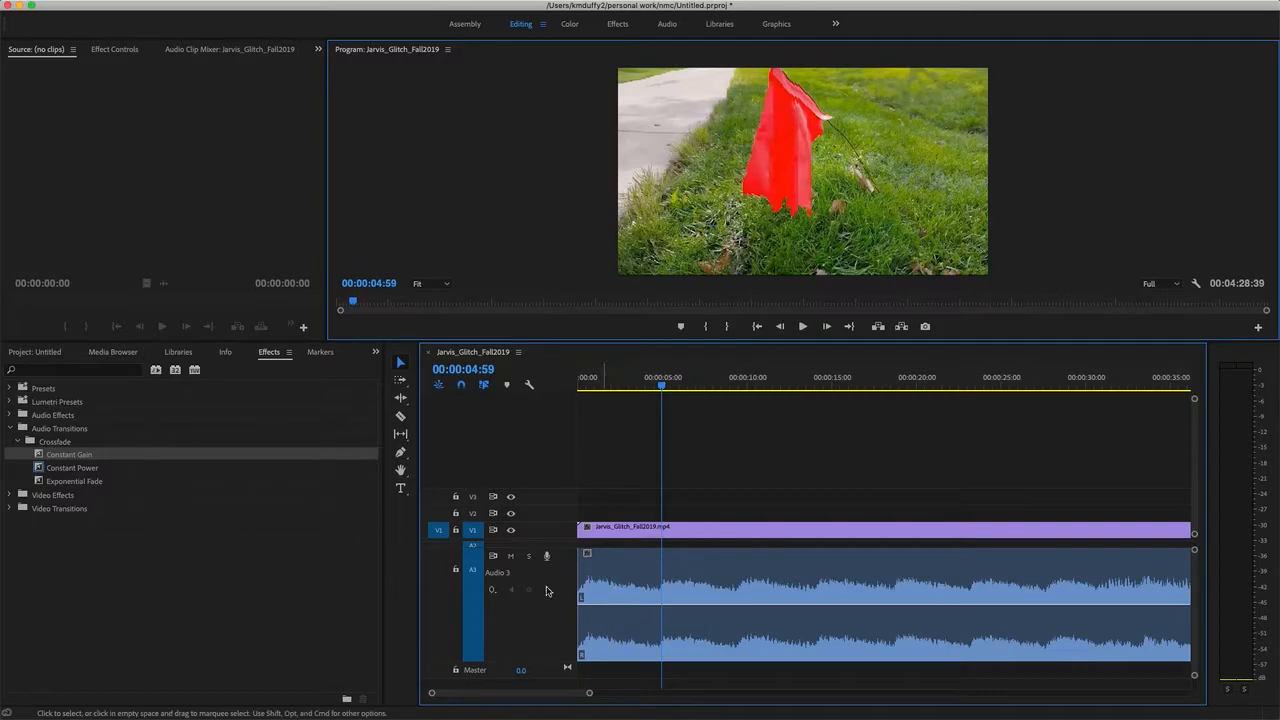
# Apply an Exponential Fade to the start of the audio clip and lengthen it to just over three seconds.
pyautogui.click(89, 483)
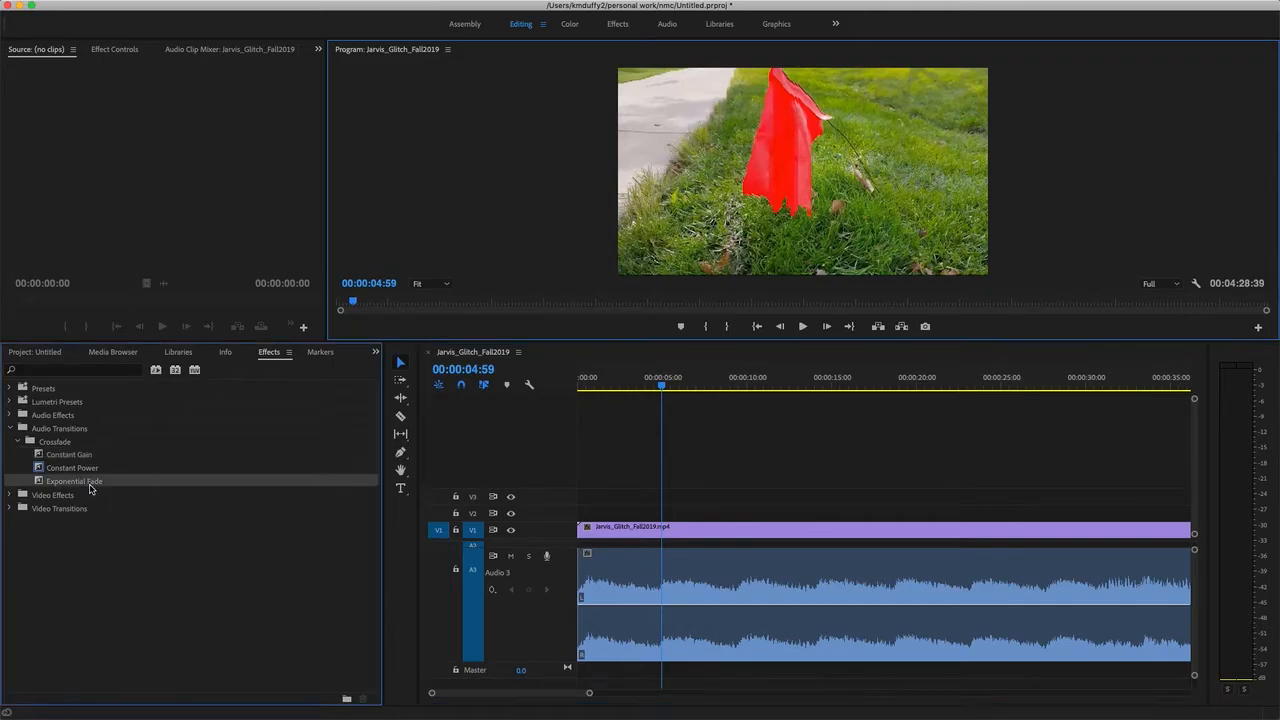
pyautogui.moveTo(68, 488); pyautogui.dragTo(582, 588)
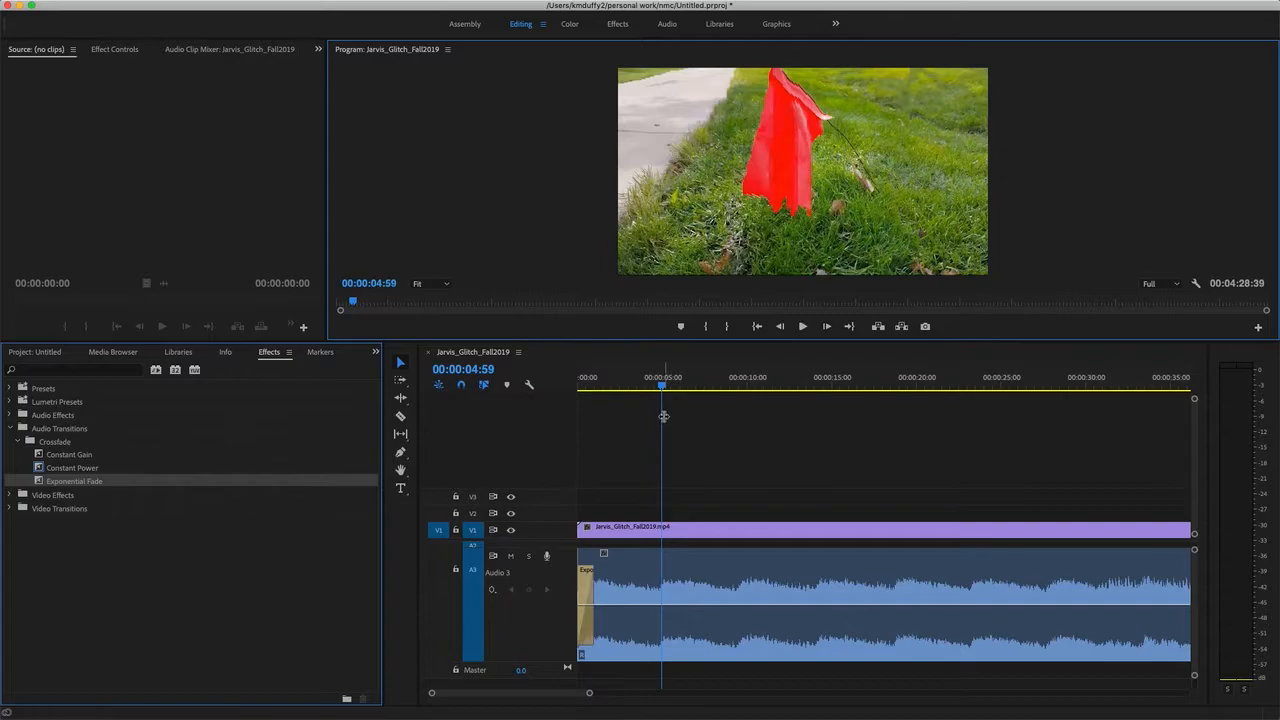
pyautogui.moveTo(589, 693); pyautogui.dragTo(485, 694)
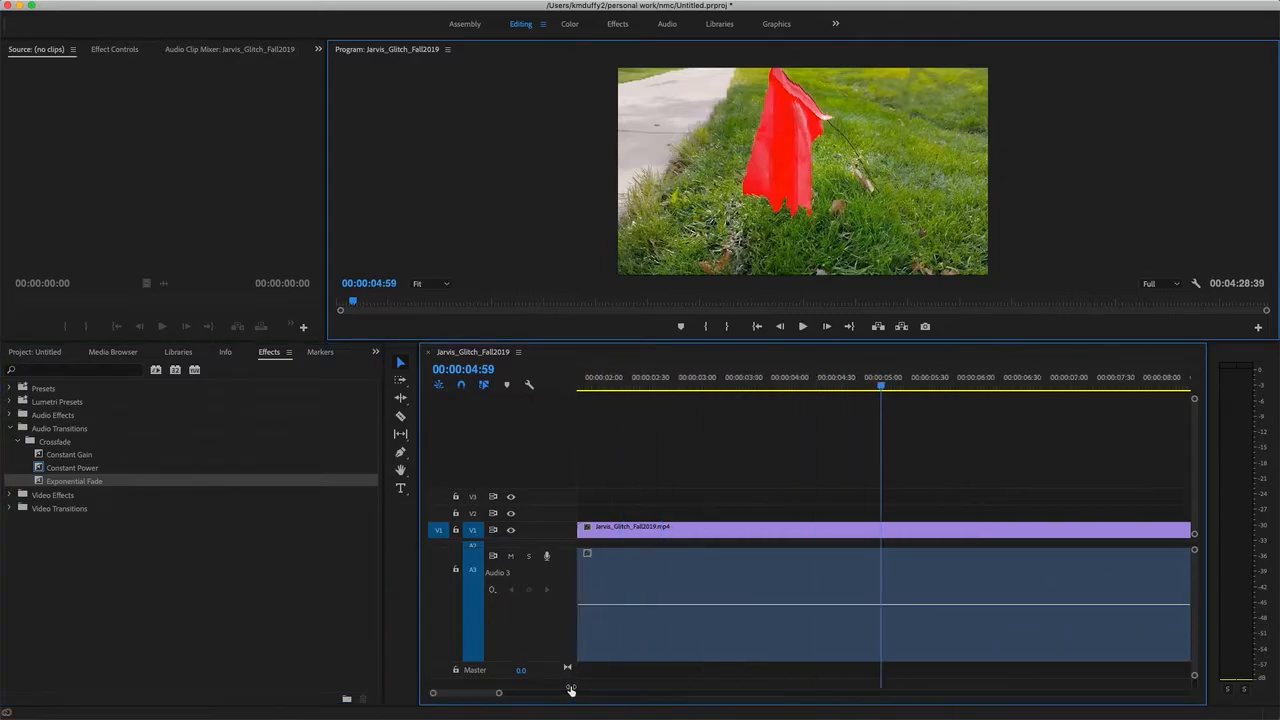
pyautogui.click(676, 601)
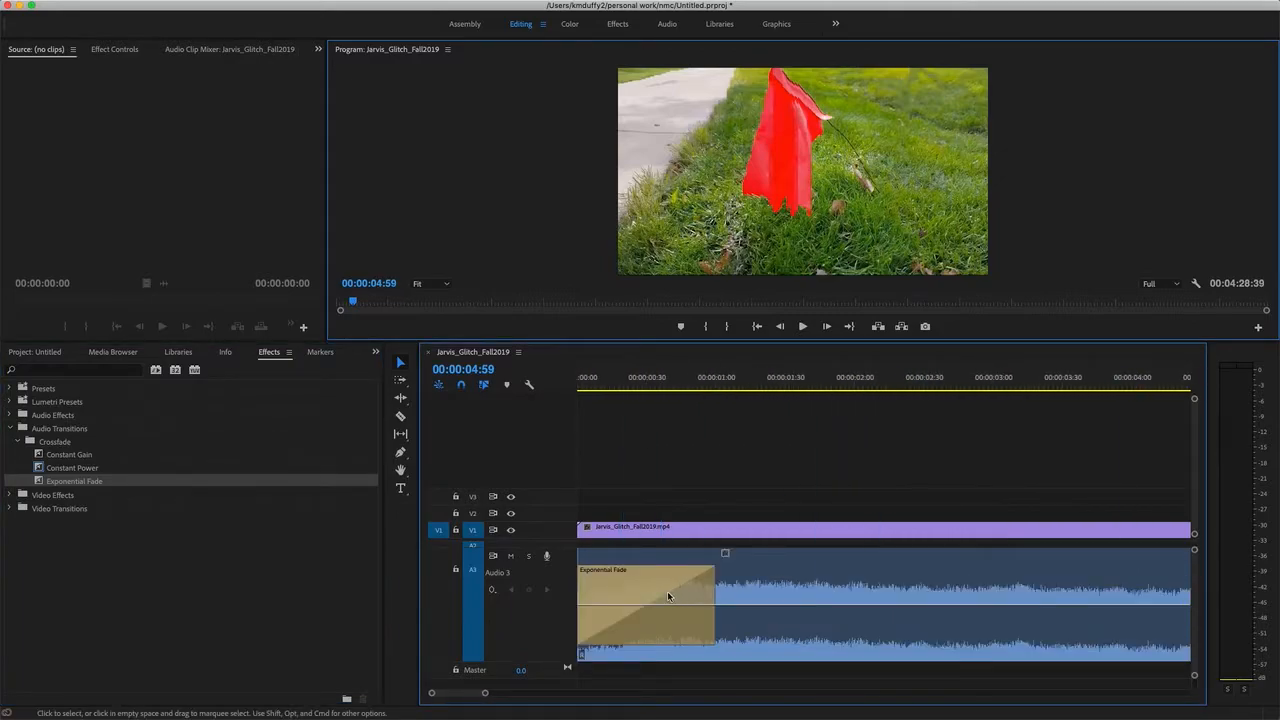
pyautogui.click(684, 584)
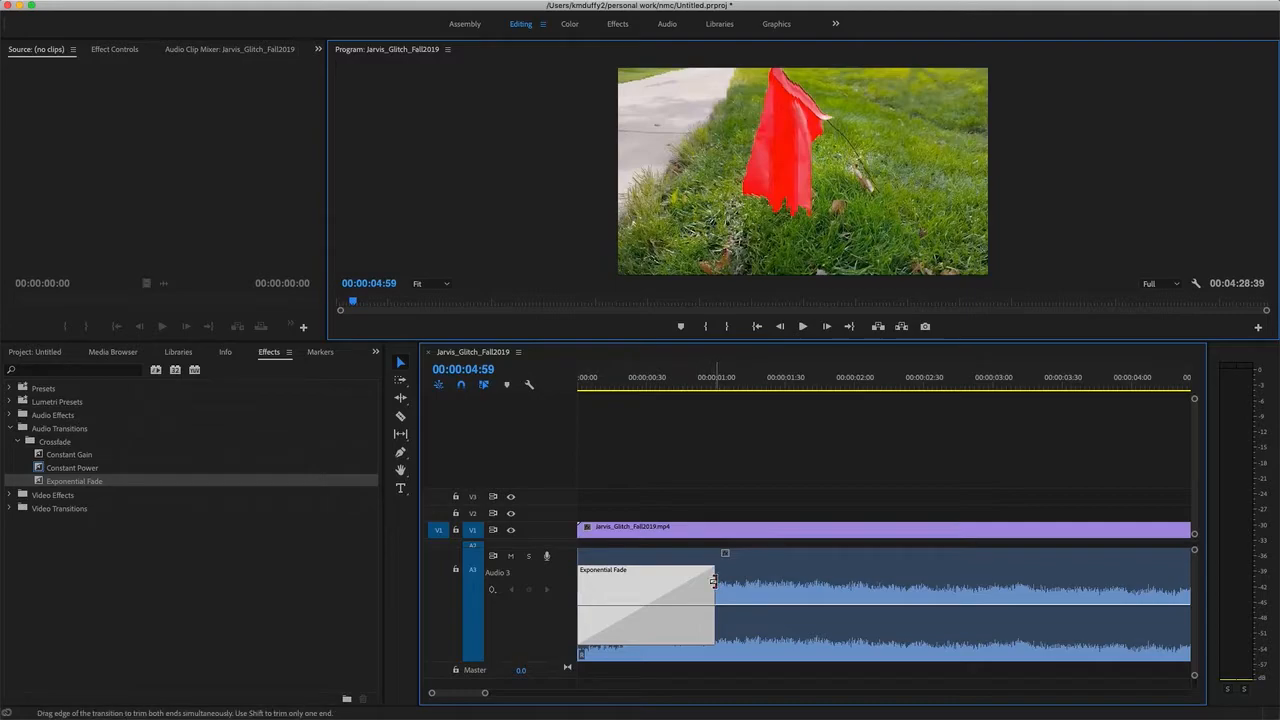
pyautogui.moveTo(713, 581); pyautogui.dragTo(1031, 582)
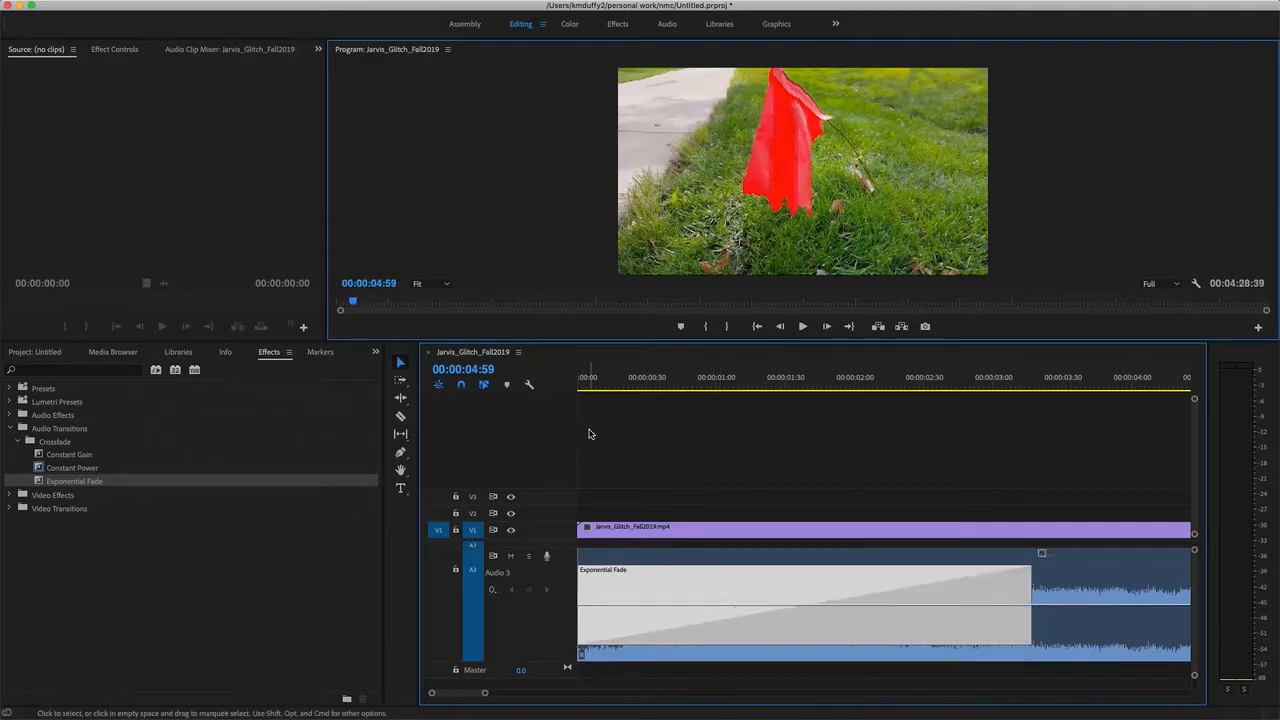
# Play the sequence from the start to hear the Exponential Fade at the clip's beginning.
pyautogui.click(579, 396)
pyautogui.click(579, 389)
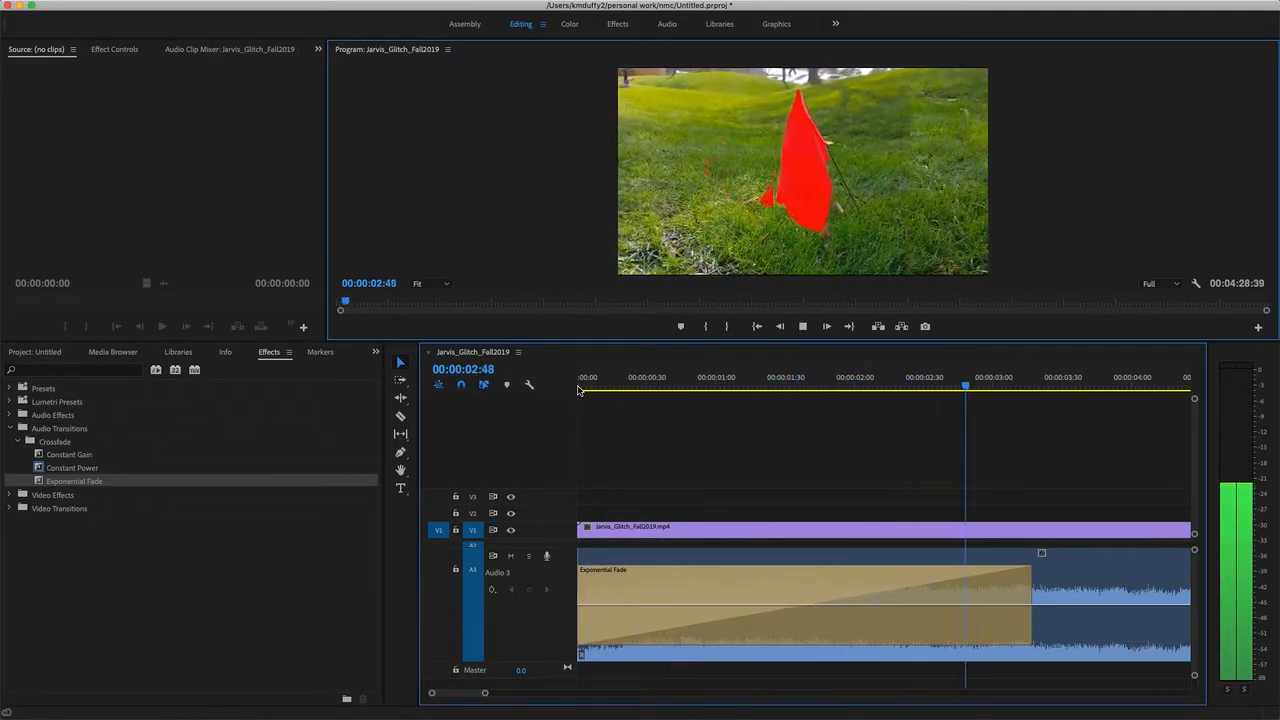
pyautogui.press('space')
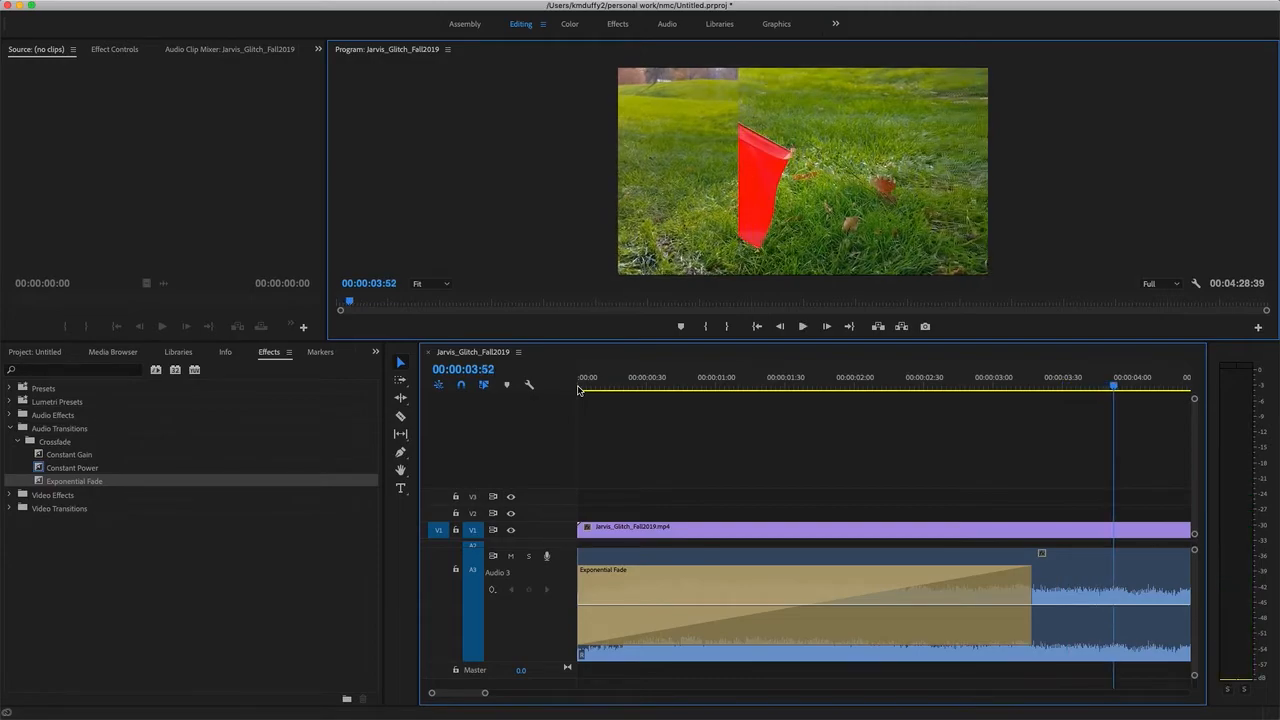
# Split the music clip on Audio 3 at 00:00:48:37, where the picture changes to the blurred street footage.
pyautogui.moveTo(485, 697); pyautogui.dragTo(643, 690)
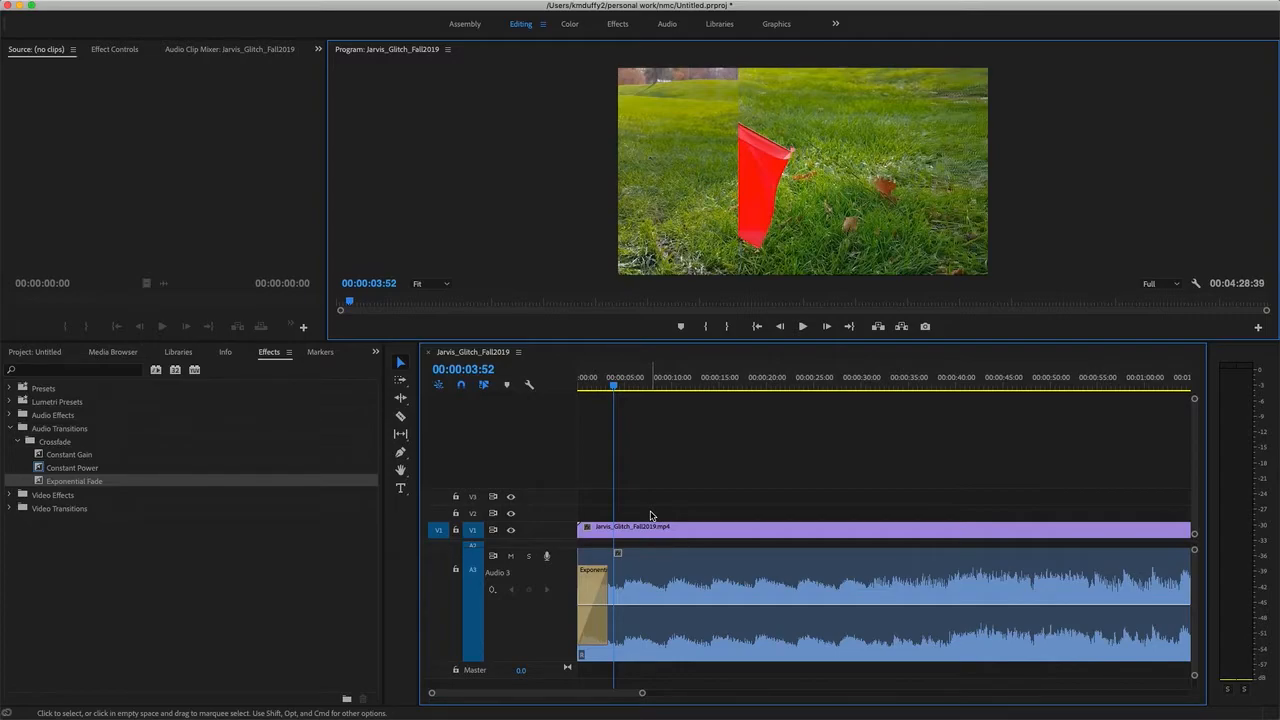
pyautogui.moveTo(617, 387); pyautogui.dragTo(879, 409)
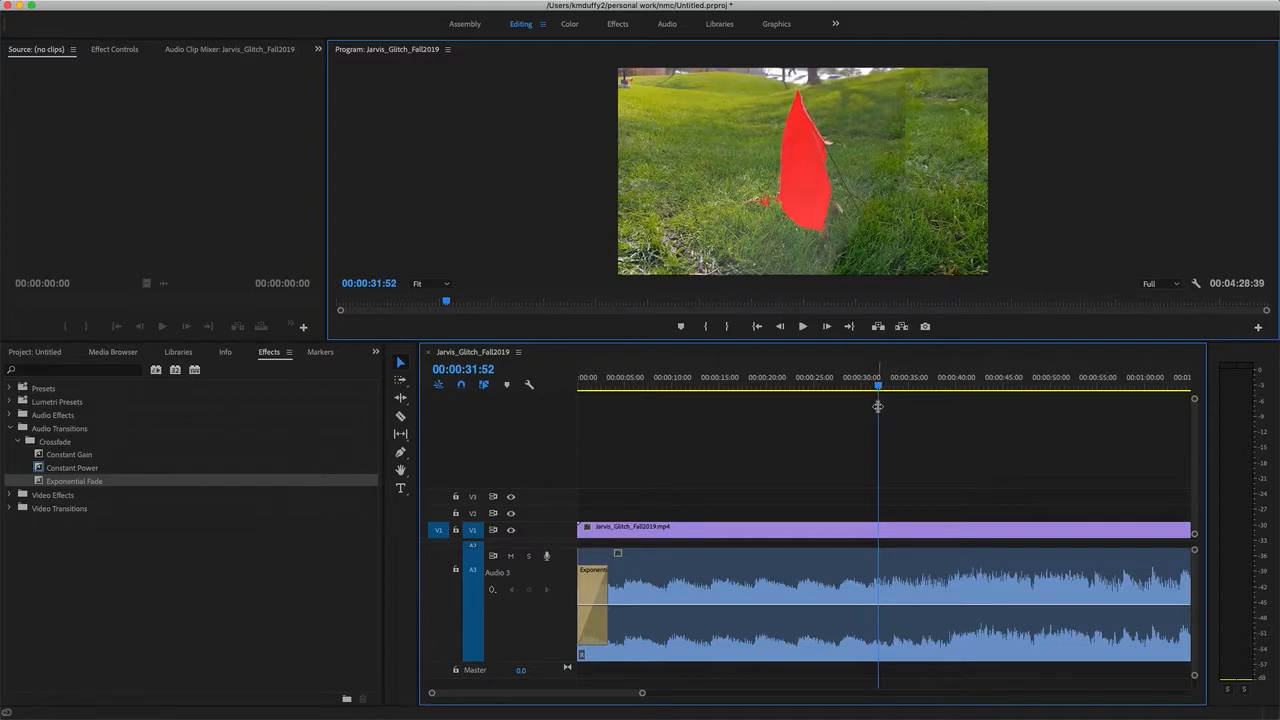
pyautogui.press('XF86AudioMute')
pyautogui.moveTo(878, 386); pyautogui.dragTo(1034, 392)
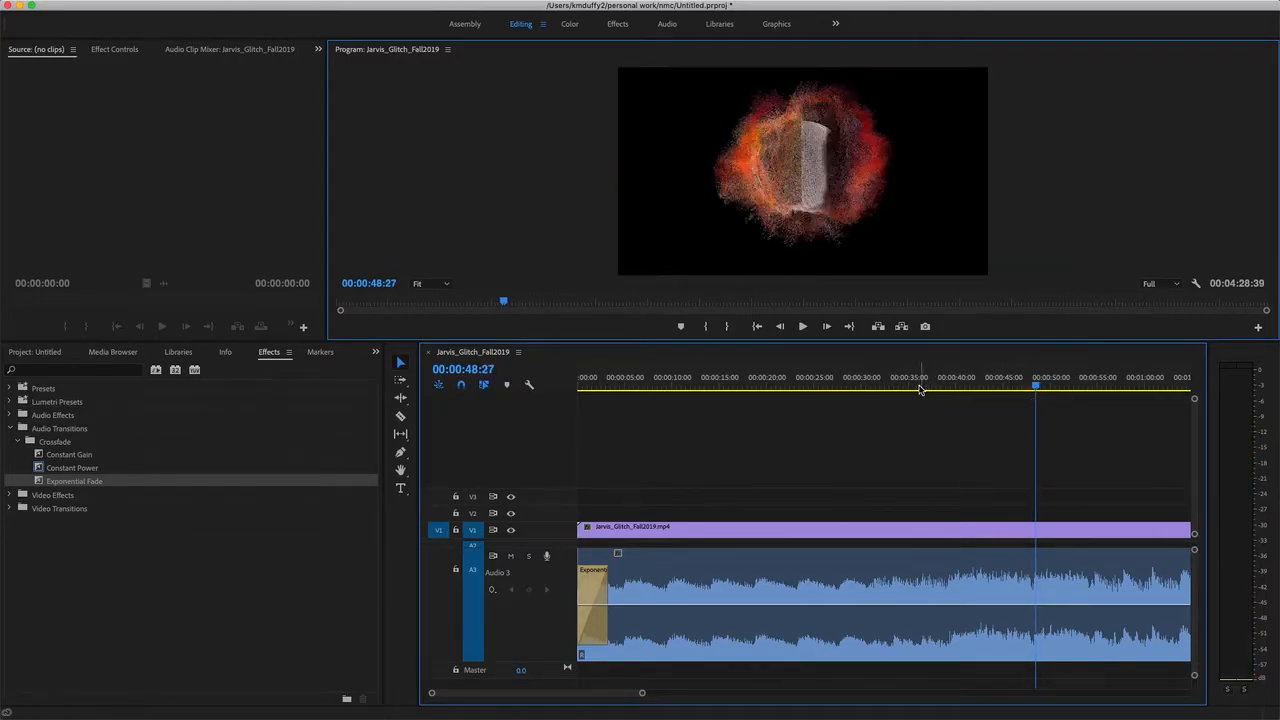
pyautogui.moveTo(643, 692); pyautogui.dragTo(484, 675)
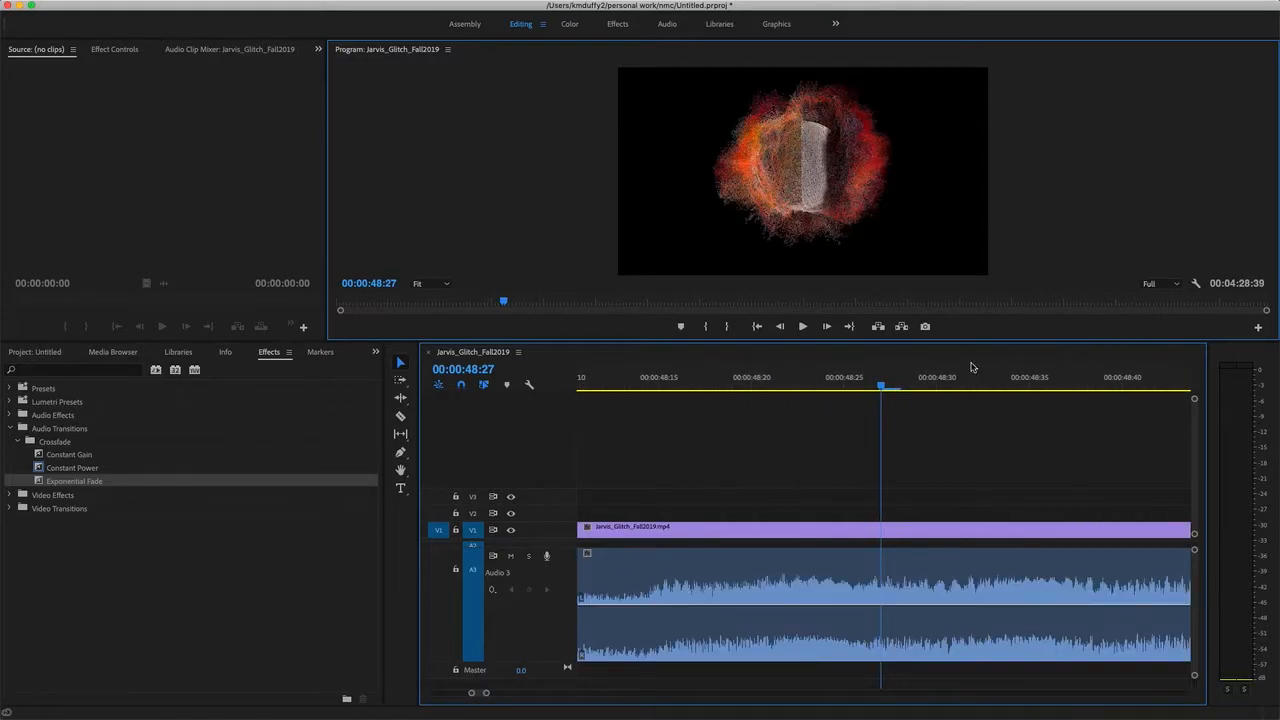
pyautogui.moveTo(877, 391); pyautogui.dragTo(603, 392)
pyautogui.scroll(5, 668, 403)
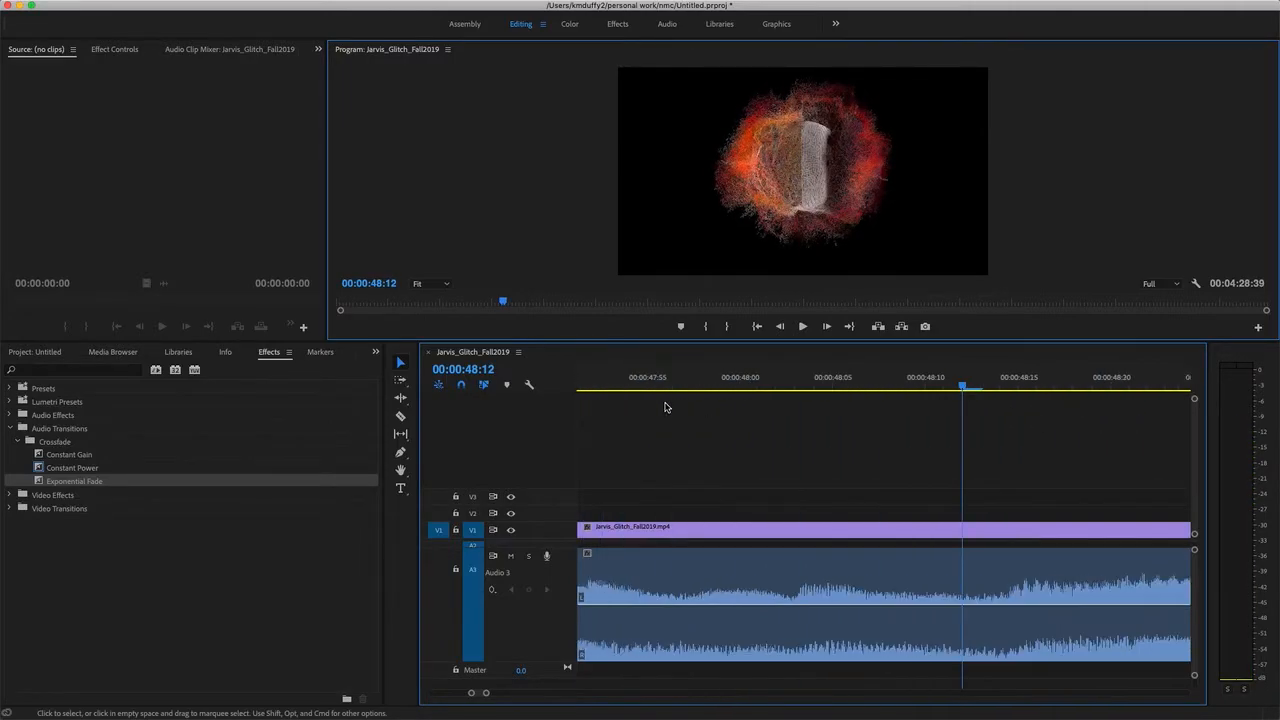
pyautogui.scroll(-5, 754, 429)
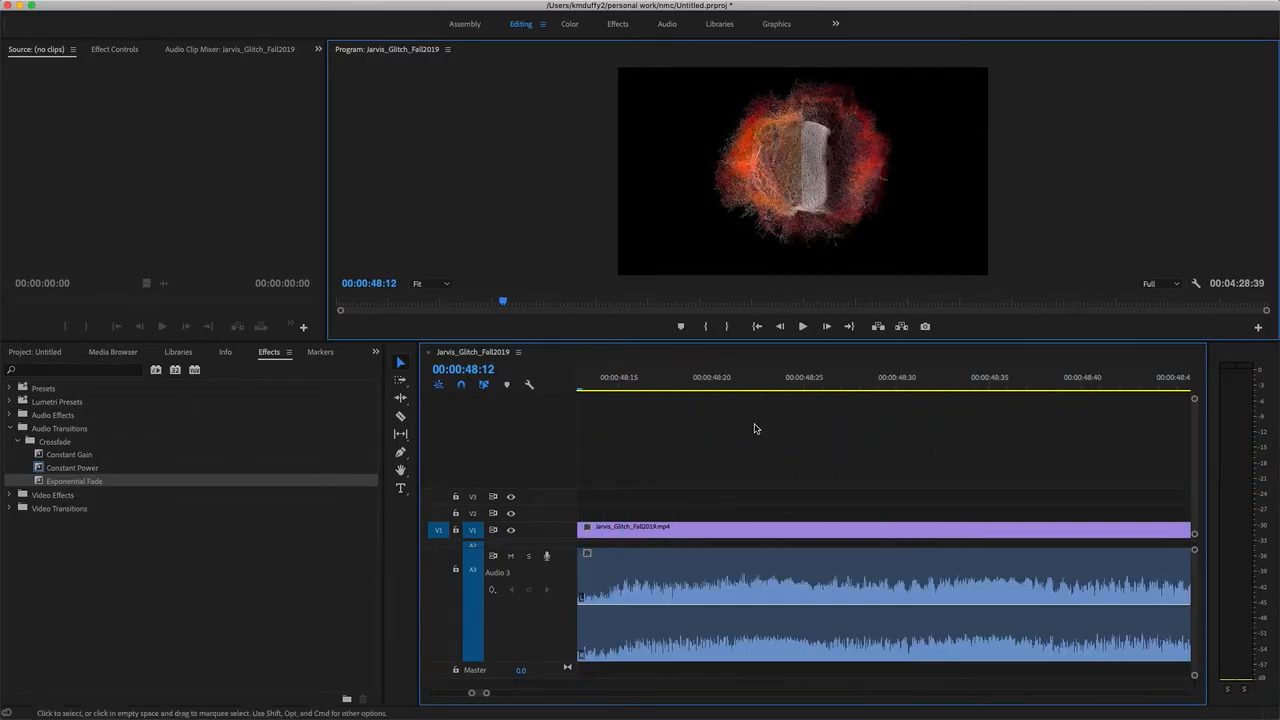
pyautogui.click(1030, 382)
pyautogui.moveTo(1025, 388)
pyautogui.mouseDown()
pyautogui.moveTo(988, 388)
pyautogui.moveTo(1019, 388)
pyautogui.mouseUp()
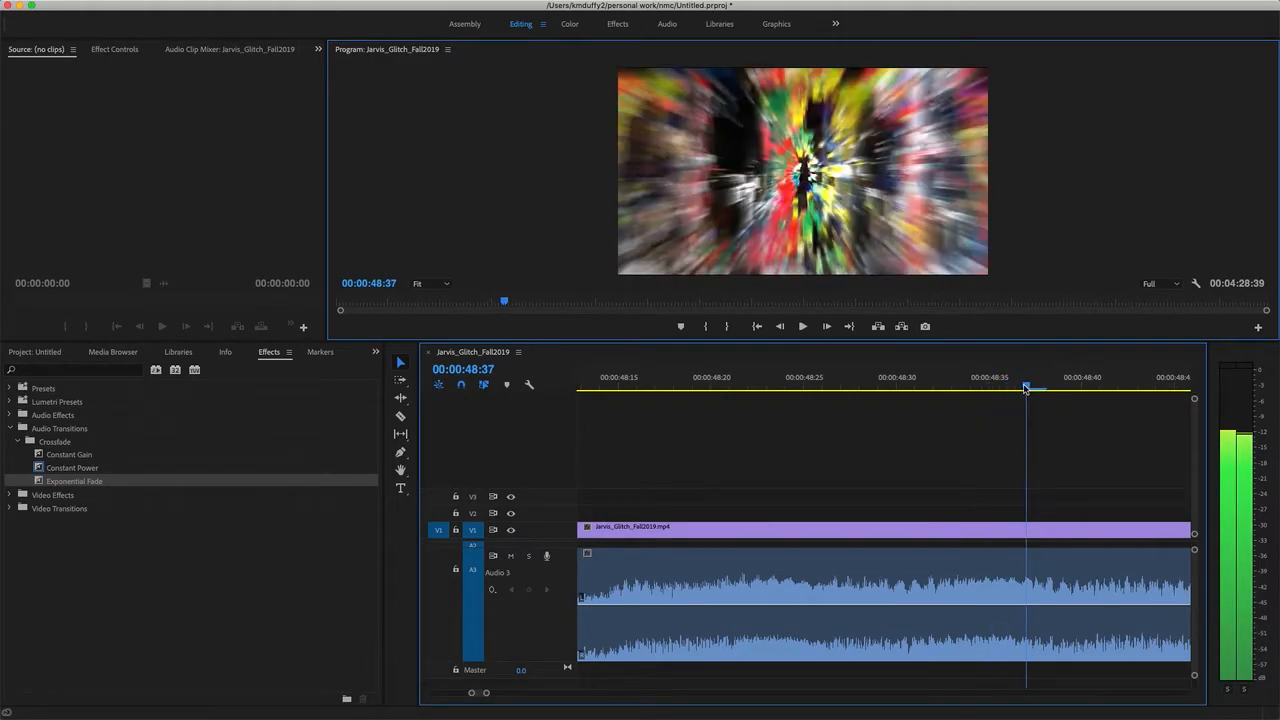
pyautogui.click(402, 417)
pyautogui.click(1030, 585)
# Shift the second part of the split music clip to start at about 00:02:14, leaving a gap after the first part.
pyautogui.moveTo(1027, 390); pyautogui.dragTo(1081, 390)
pyautogui.moveTo(488, 695); pyautogui.dragTo(680, 689)
pyautogui.click(400, 362)
pyautogui.click(856, 571)
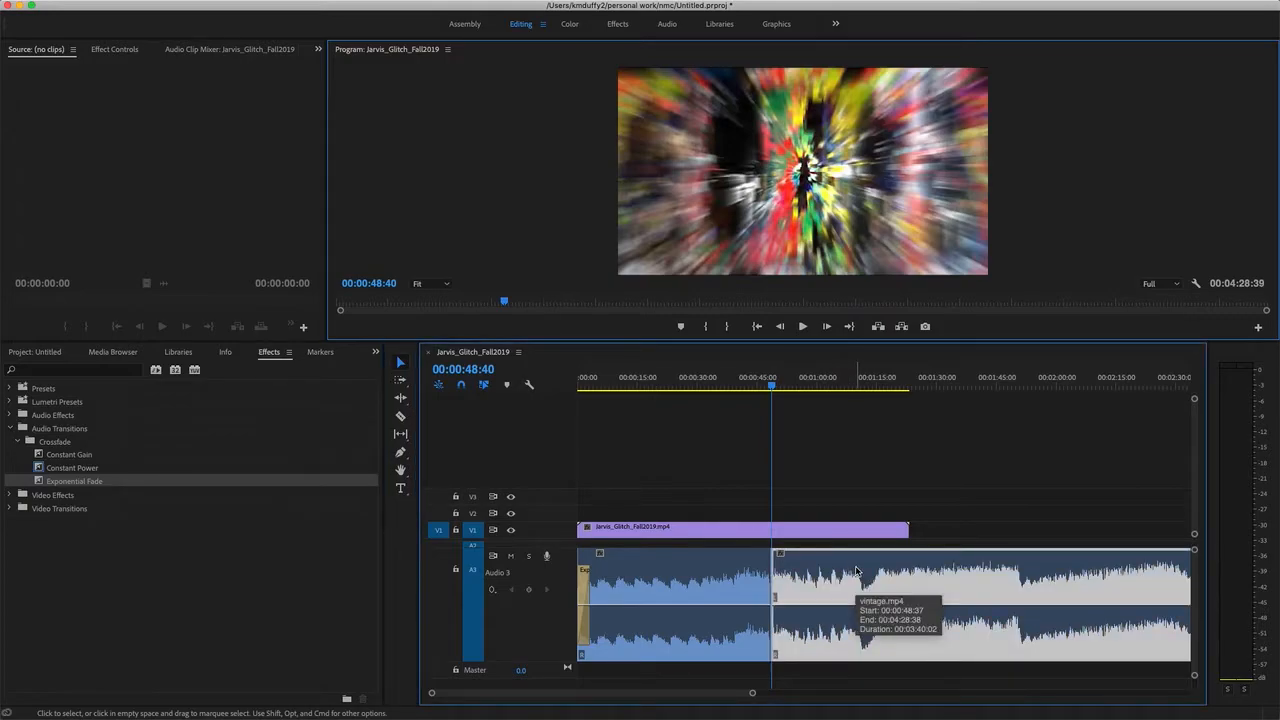
pyautogui.moveTo(856, 571); pyautogui.dragTo(1151, 580)
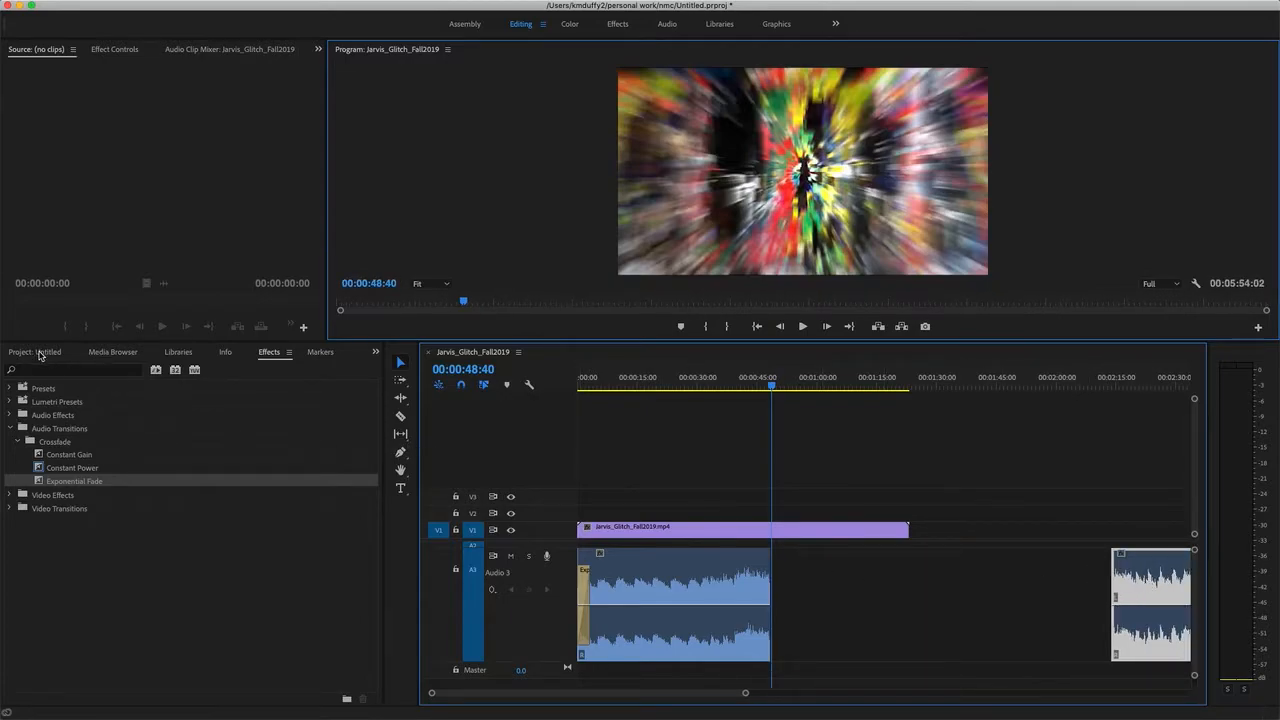
# Add forks.mp4 from the project to the sequence on new tracks, starting at 00:00:48:40.
pyautogui.click(40, 353)
pyautogui.click(169, 428)
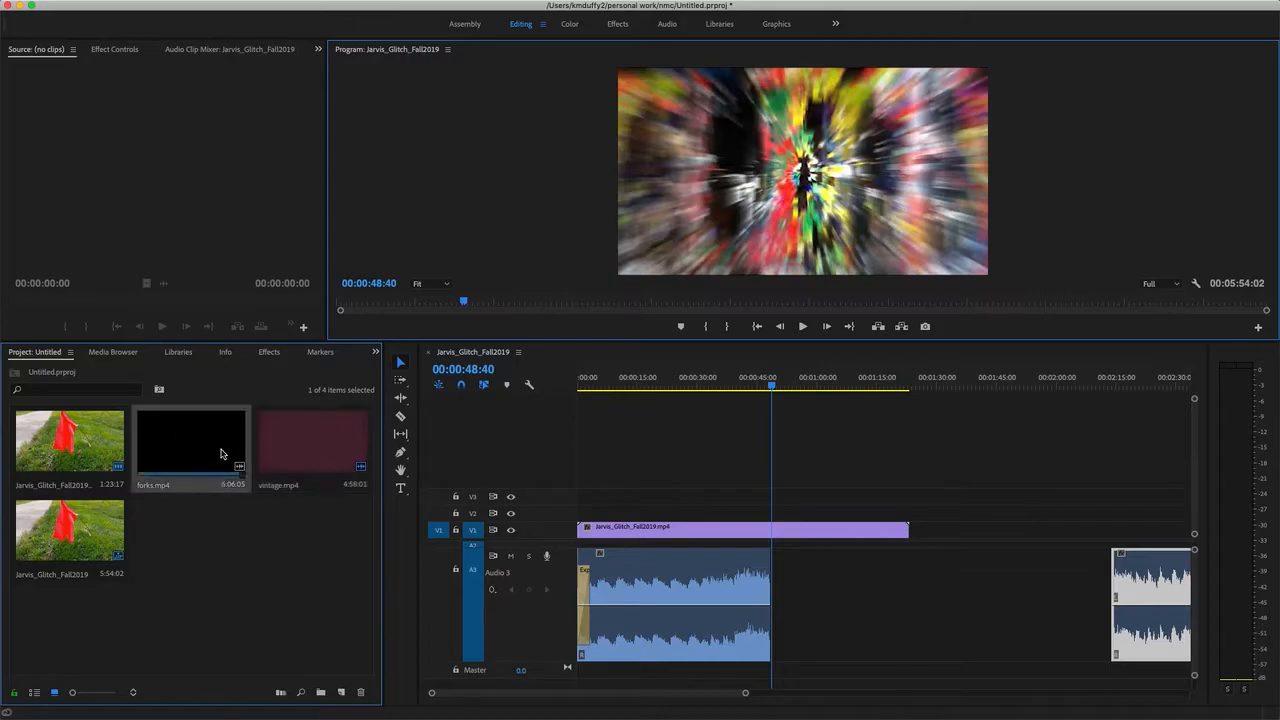
pyautogui.moveTo(192, 453); pyautogui.dragTo(786, 488)
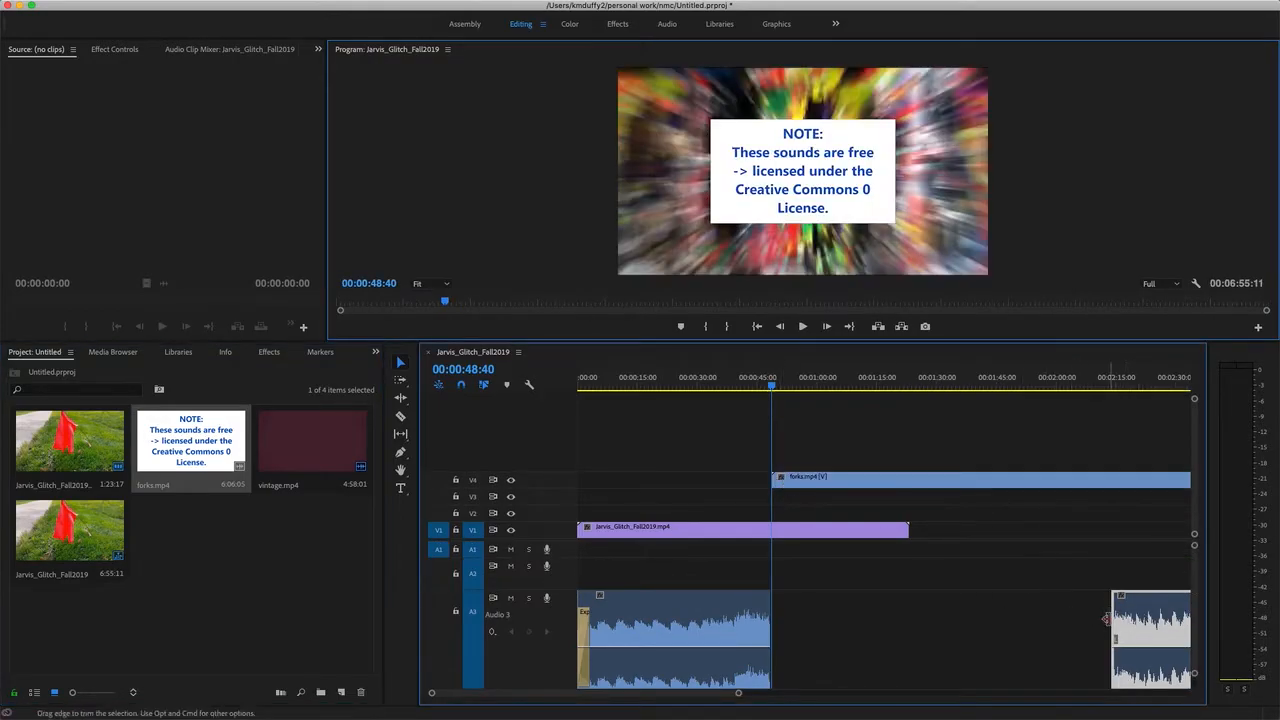
# Enlarge the Audio 4 track so that the forks.mp4 waveform shows at full height.
pyautogui.scroll(-3, 911, 662)
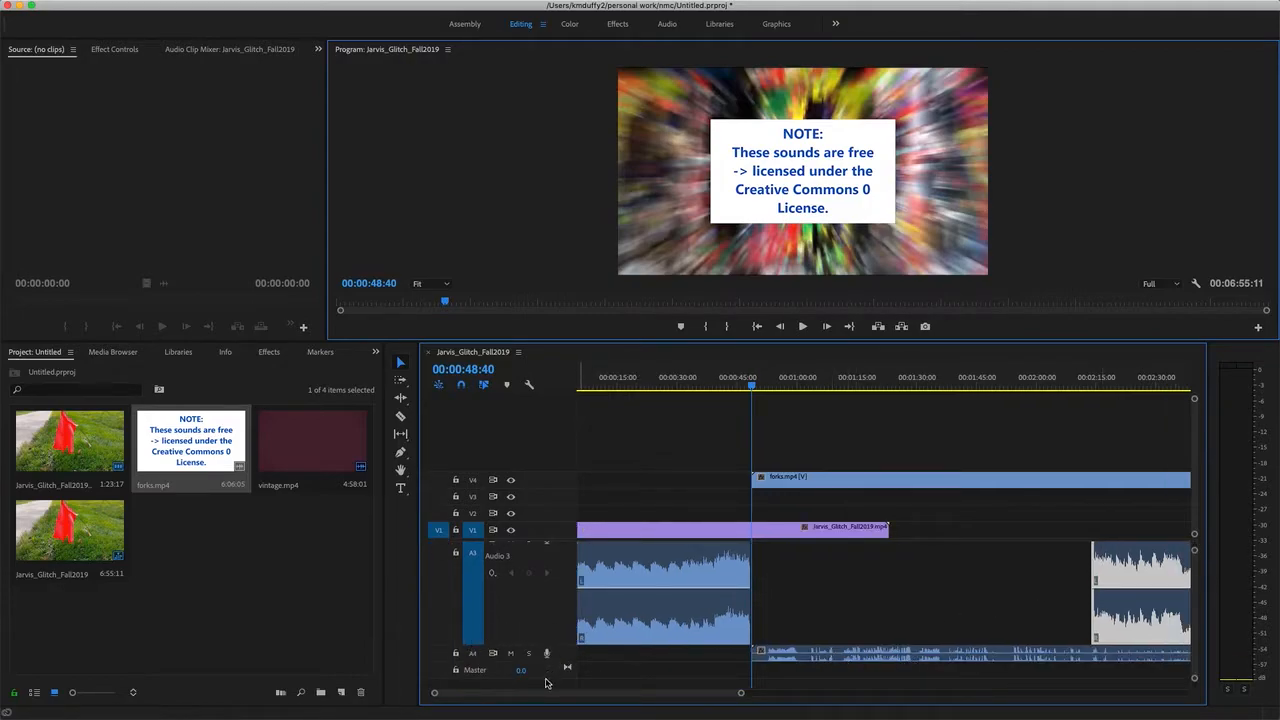
pyautogui.moveTo(547, 678); pyautogui.dragTo(551, 708)
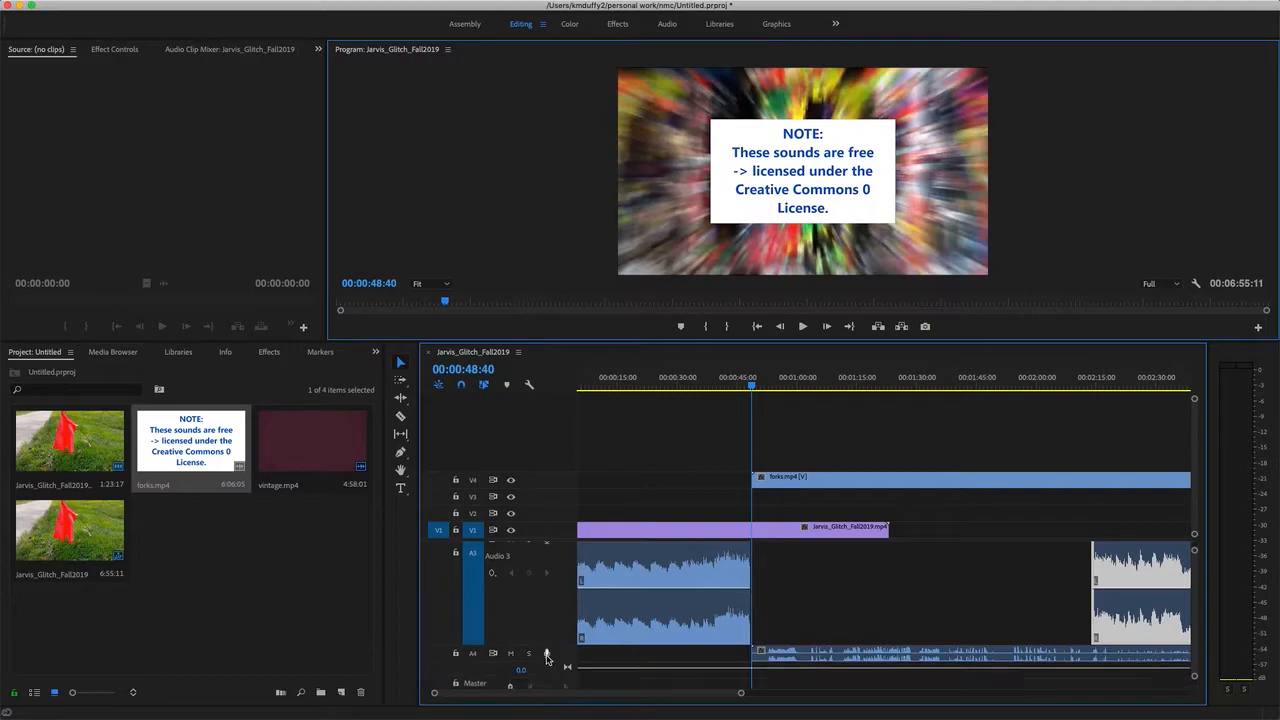
pyautogui.scroll(-1, 546, 655)
pyautogui.moveTo(547, 636); pyautogui.dragTo(546, 675)
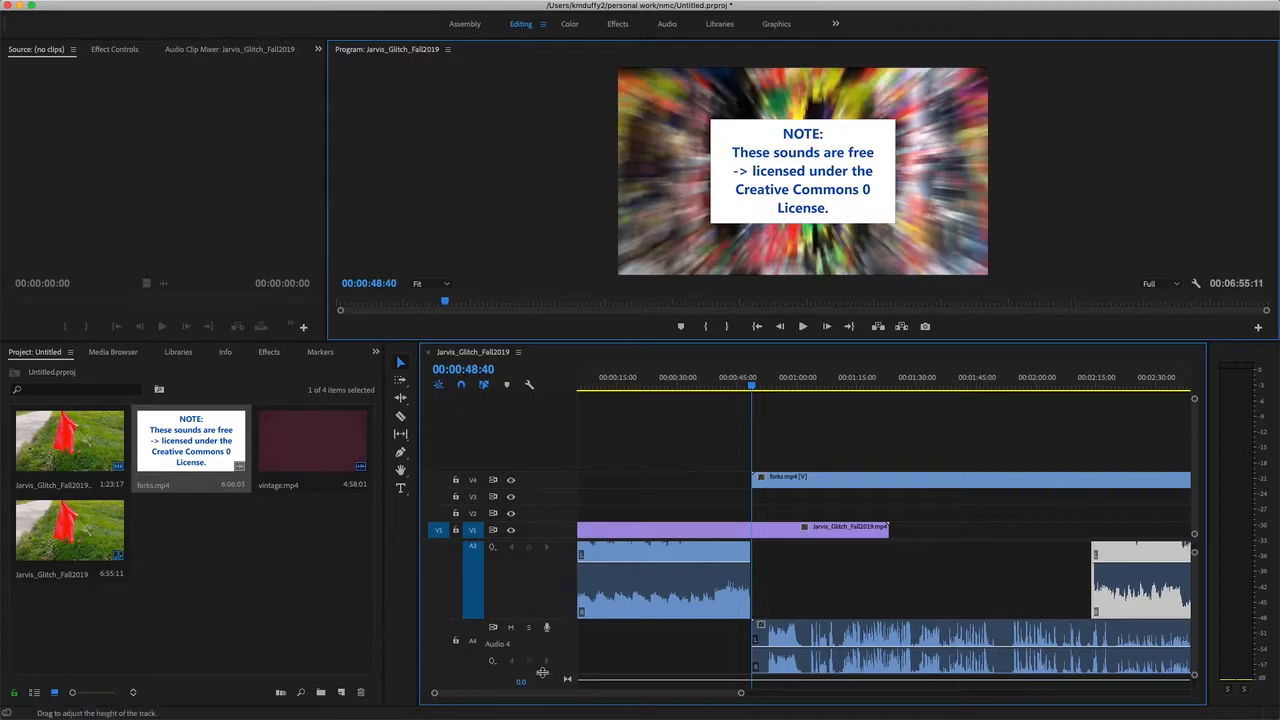
pyautogui.scroll(-1, 541, 675)
pyautogui.moveTo(544, 635); pyautogui.dragTo(544, 680)
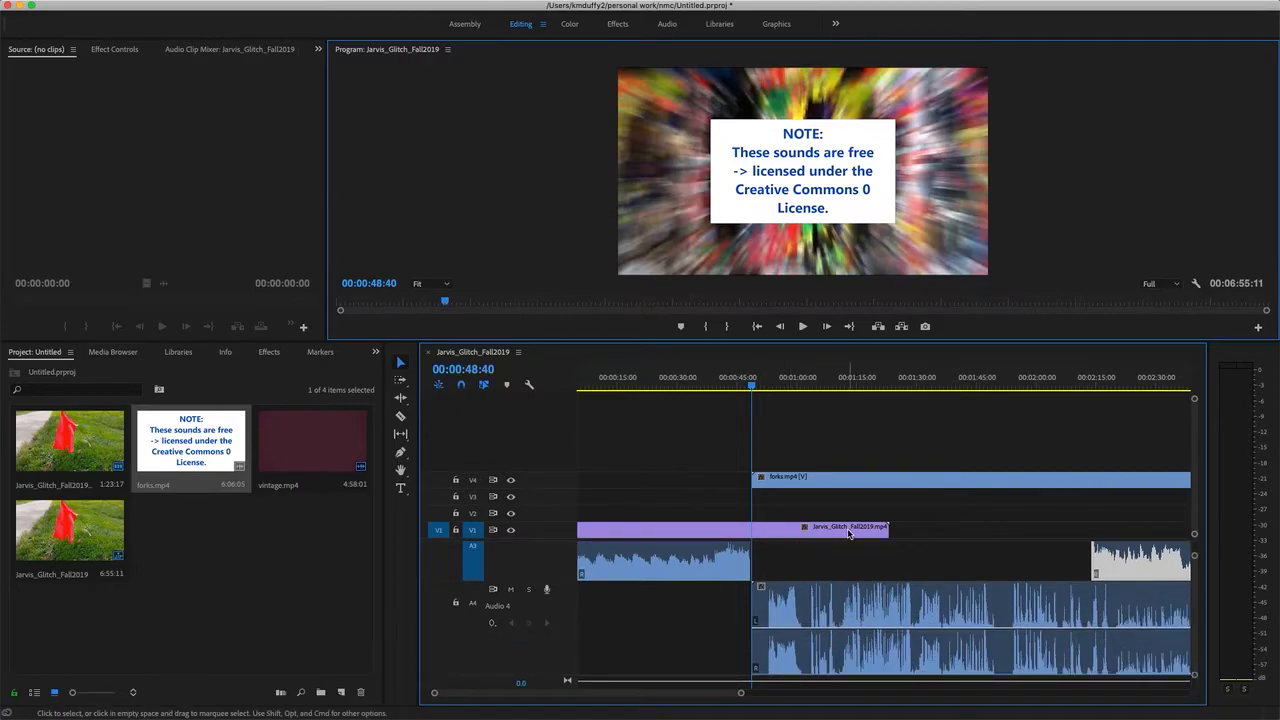
# Unlink forks.mp4 on V4 from its audio and delete only the video part.
pyautogui.hscroll(2, 848, 534)
pyautogui.click(817, 490)
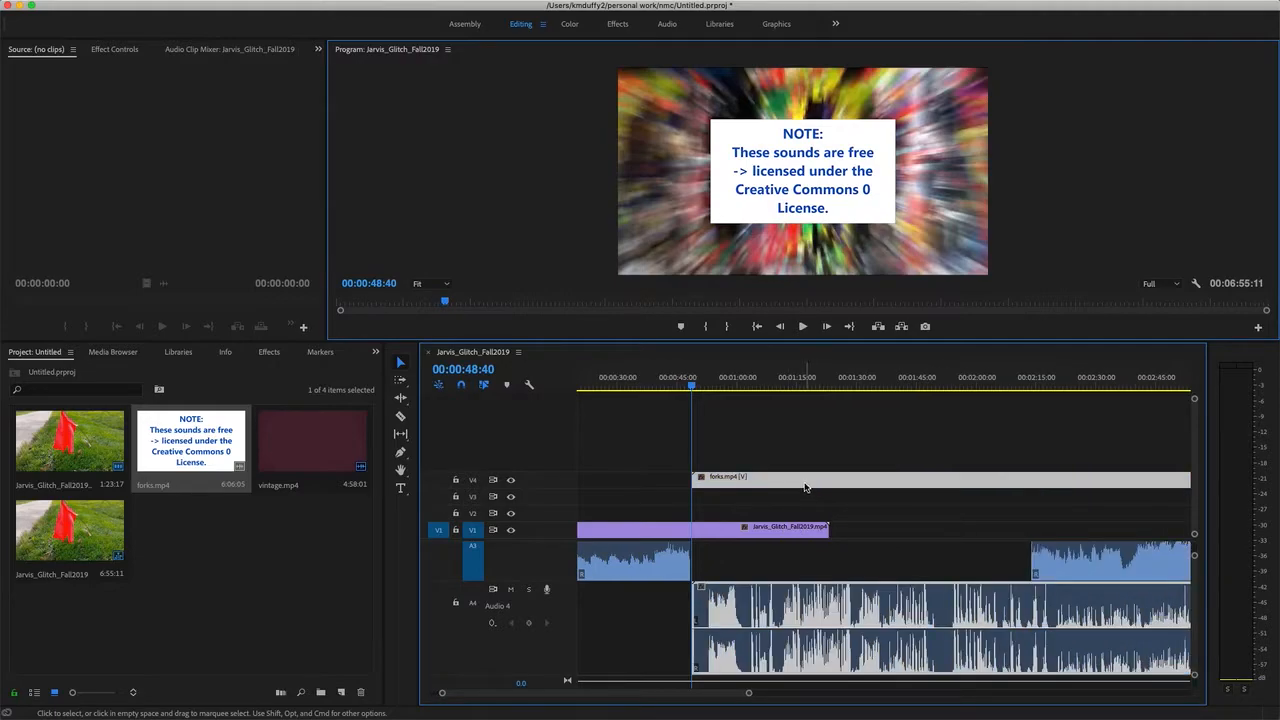
pyautogui.rightClick(806, 487)
pyautogui.click(864, 312)
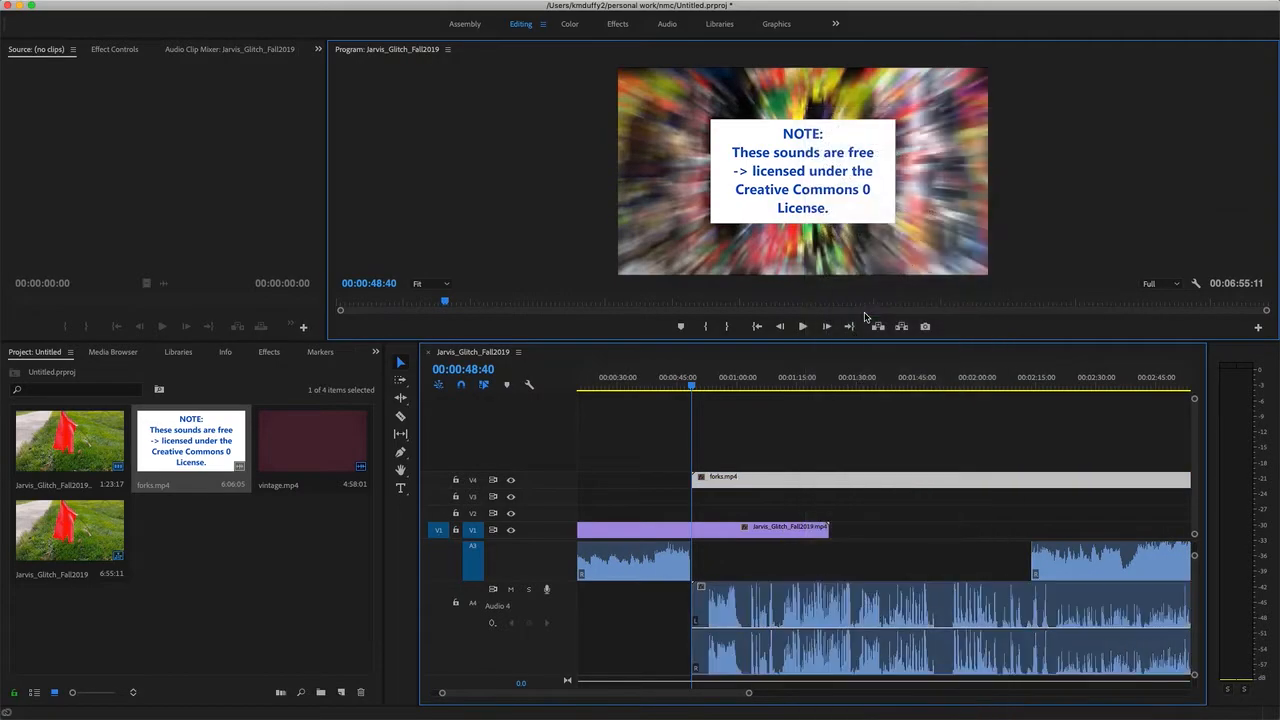
pyautogui.click(831, 482)
pyautogui.press('Delete')
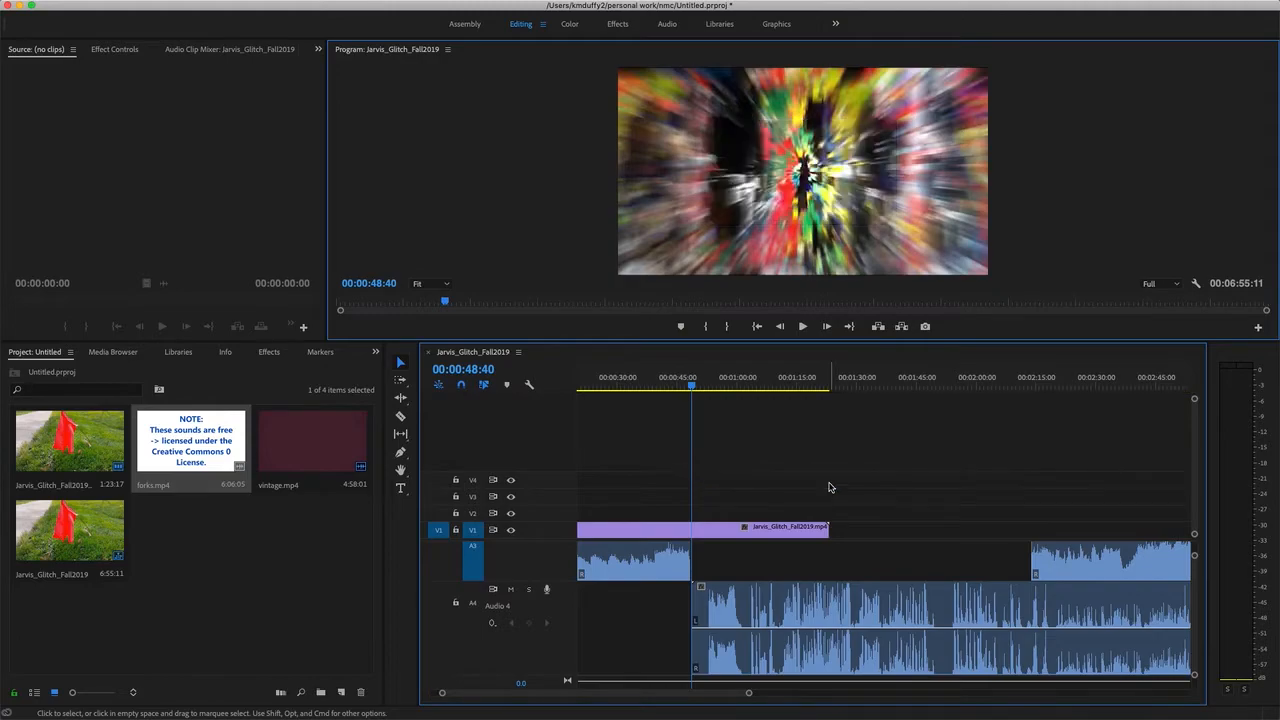
# Play the sequence from 00:00:44:07 to hear the change from the music to the forks.mp4 audio.
pyautogui.press('XF86AudioLowerVolume')
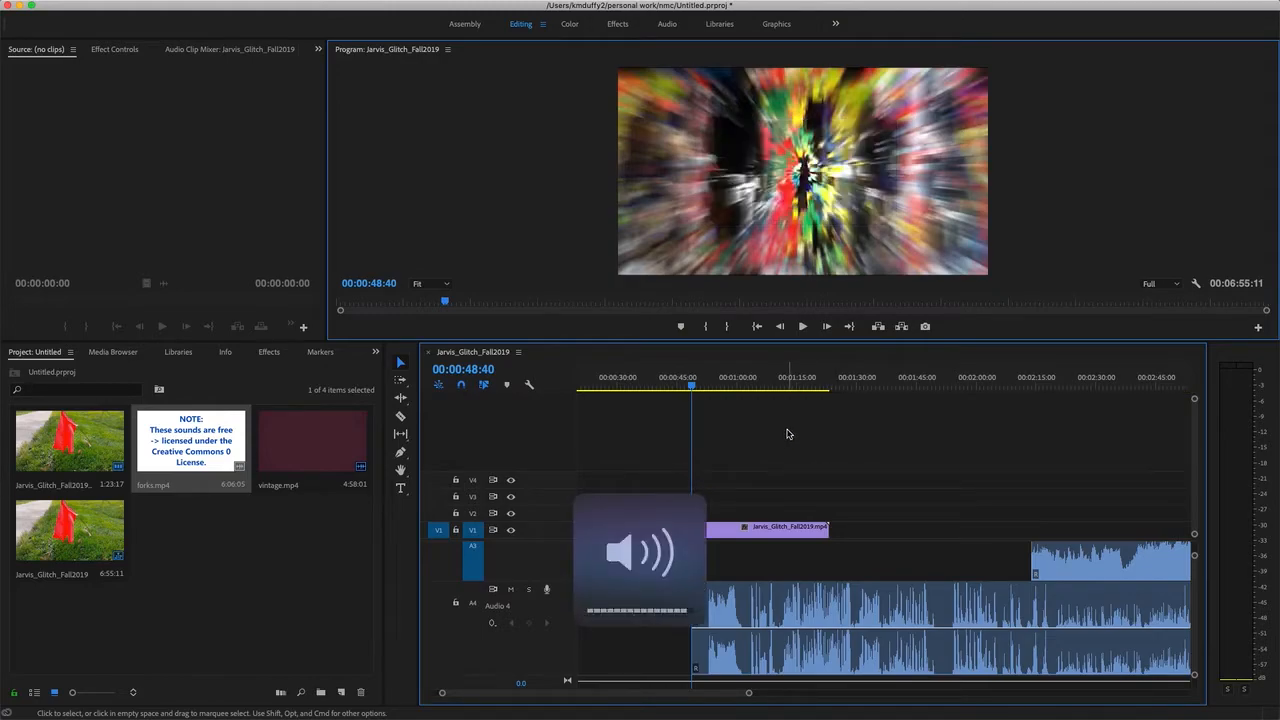
pyautogui.moveTo(691, 386)
pyautogui.mouseDown()
pyautogui.moveTo(638, 391)
pyautogui.moveTo(675, 393)
pyautogui.mouseUp()
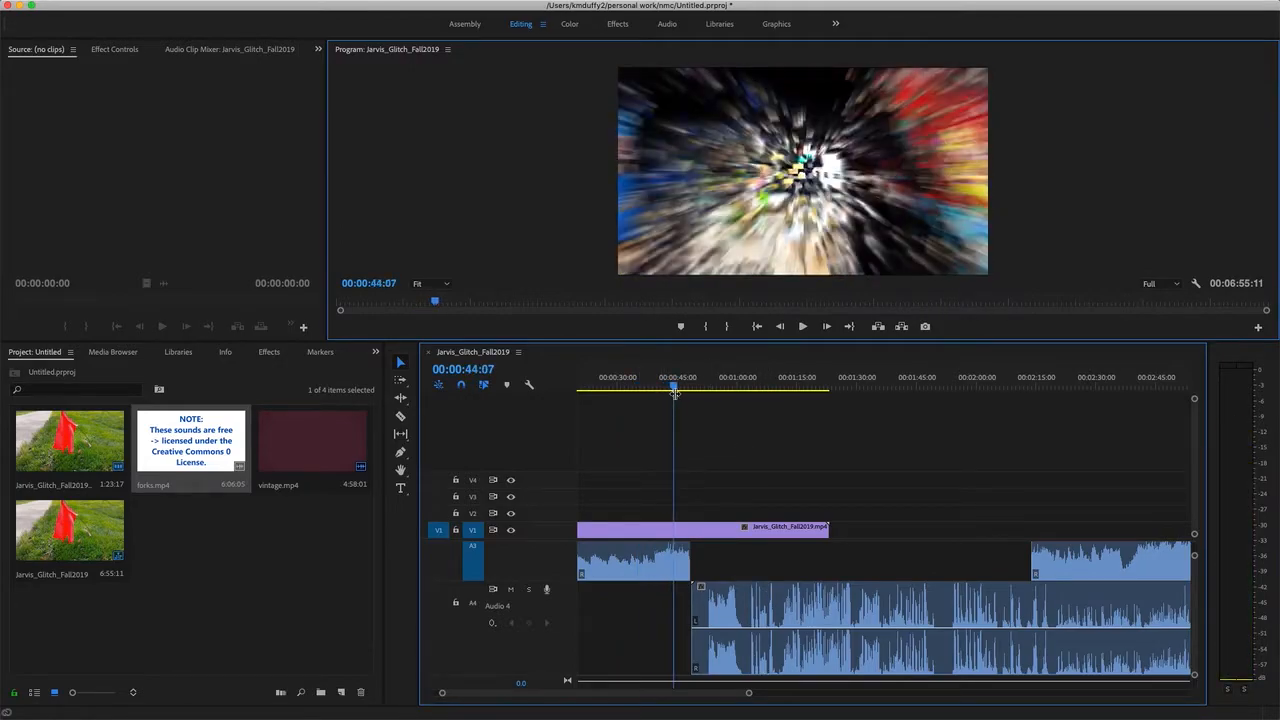
pyautogui.press('space')
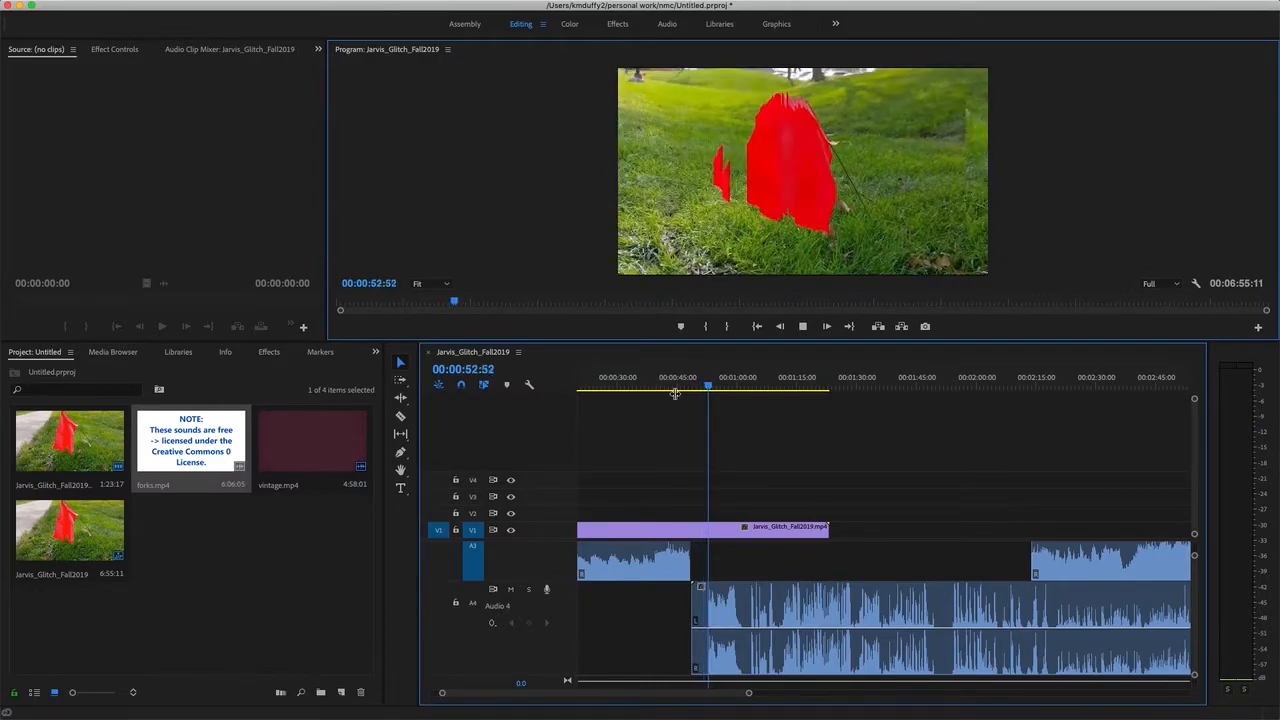
pyautogui.press('space')
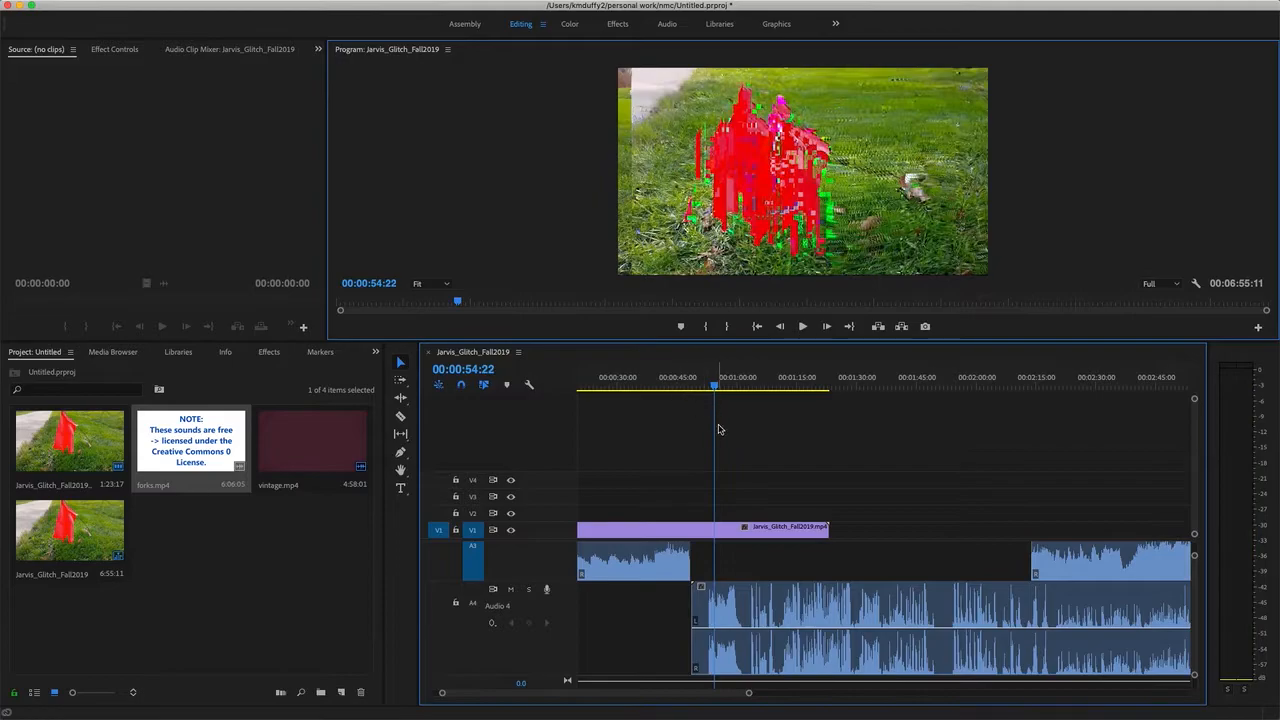
# Split the forks.mp4 audio at 00:01:54:28, where the sound resumes after the silent stretch.
pyautogui.scroll(-2, 855, 590)
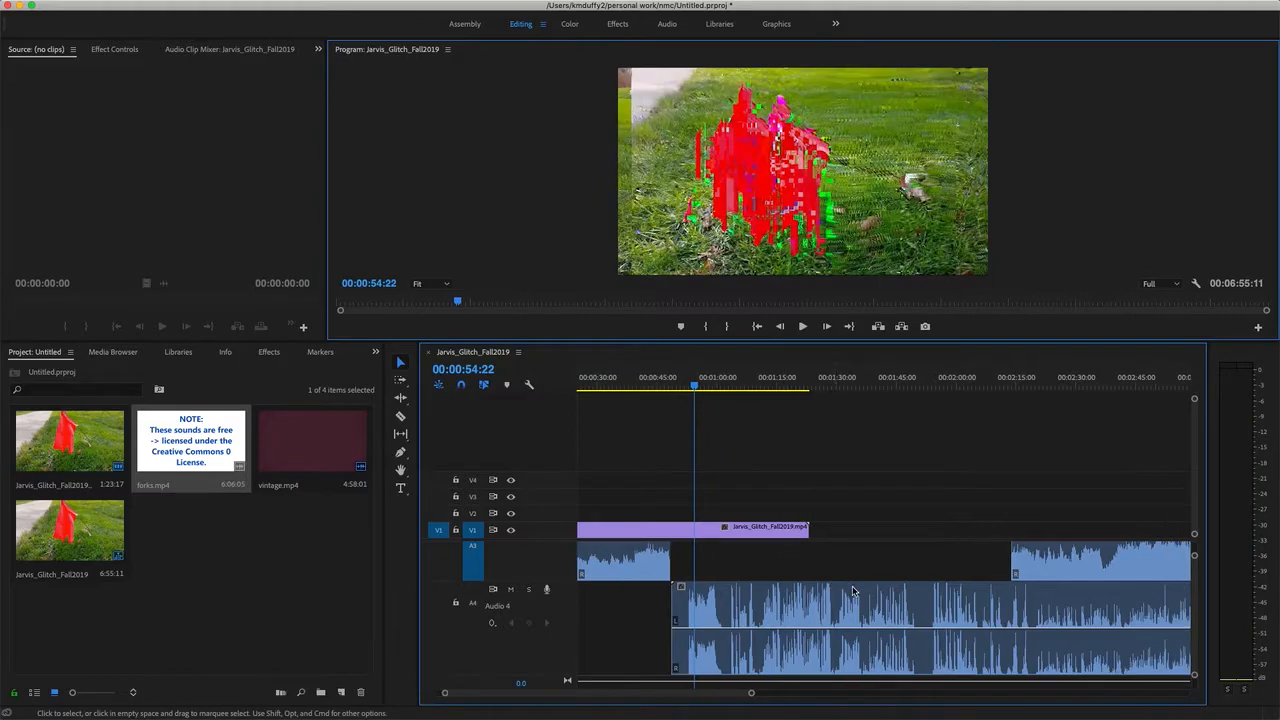
pyautogui.click(895, 400)
pyautogui.moveTo(895, 400); pyautogui.dragTo(905, 402)
pyautogui.scroll(-5, 909, 606)
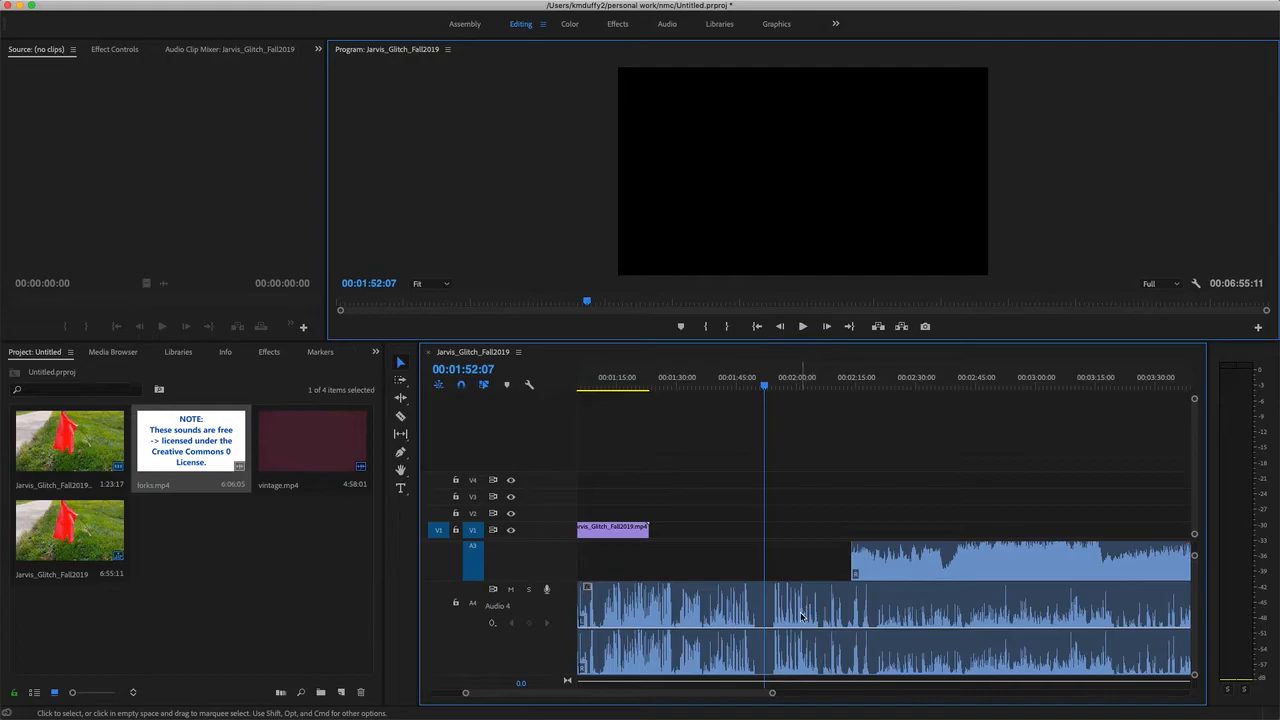
pyautogui.moveTo(766, 390); pyautogui.dragTo(776, 394)
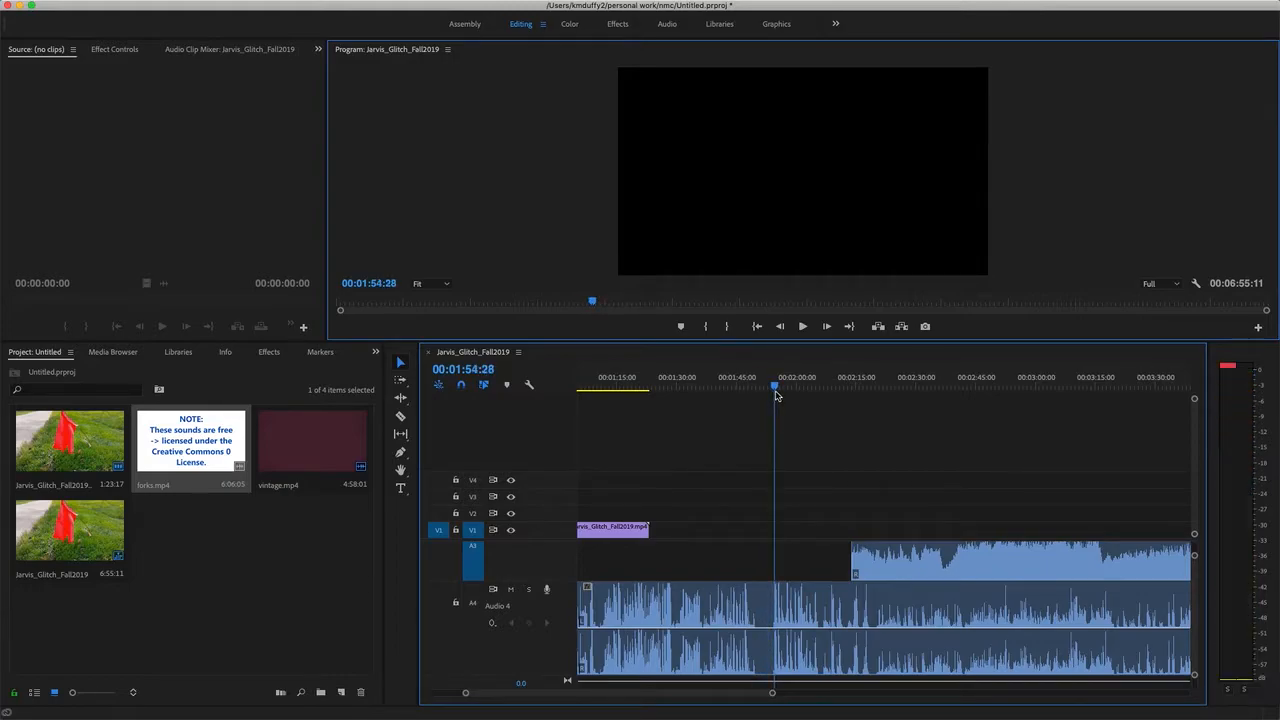
pyautogui.click(401, 416)
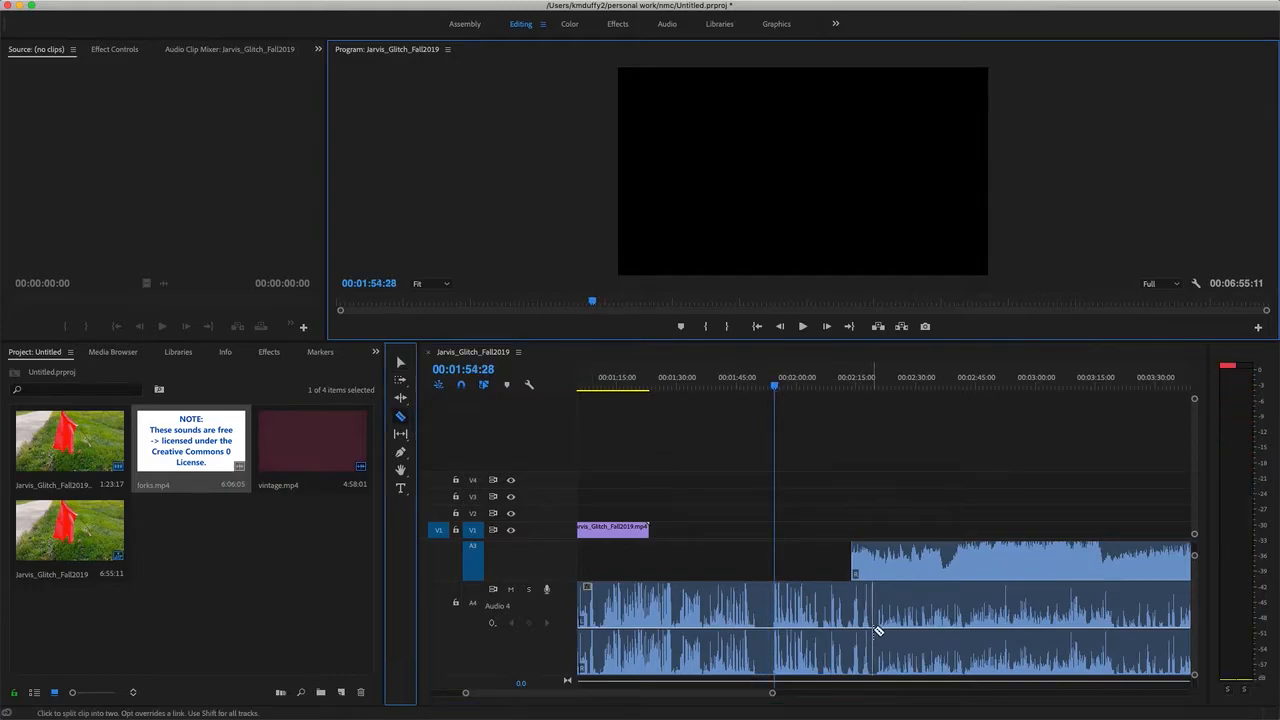
pyautogui.click(777, 605)
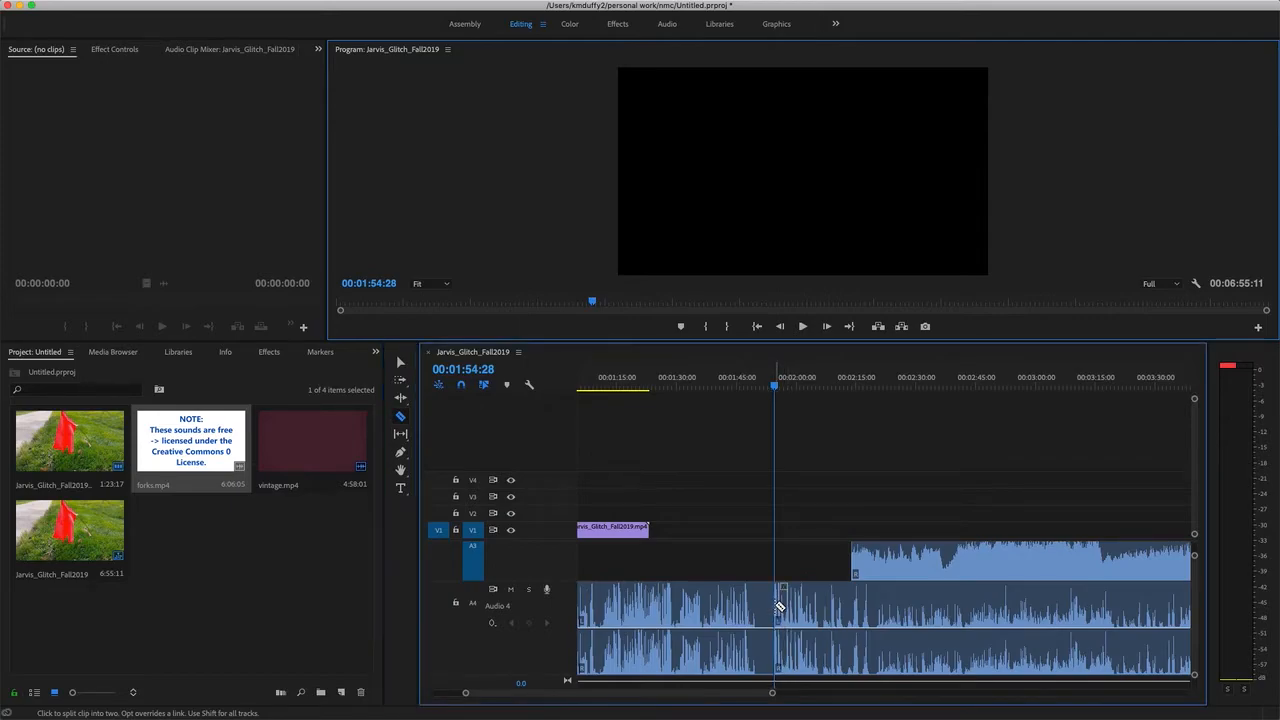
# Delete the first part of the forks.mp4 audio and move the remaining part to start where the first music clip ends.
pyautogui.click(400, 364)
pyautogui.click(692, 600)
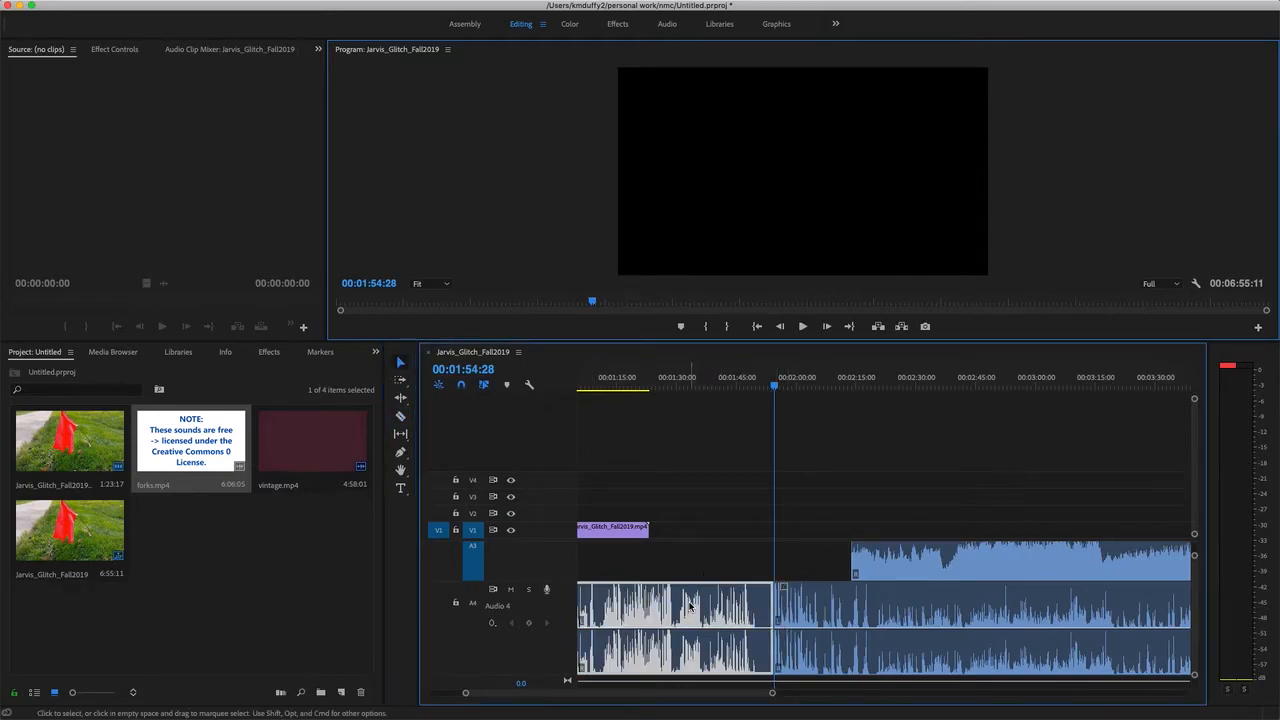
pyautogui.press('Delete')
pyautogui.hscroll(-3, 689, 606)
pyautogui.moveTo(985, 612); pyautogui.dragTo(731, 610)
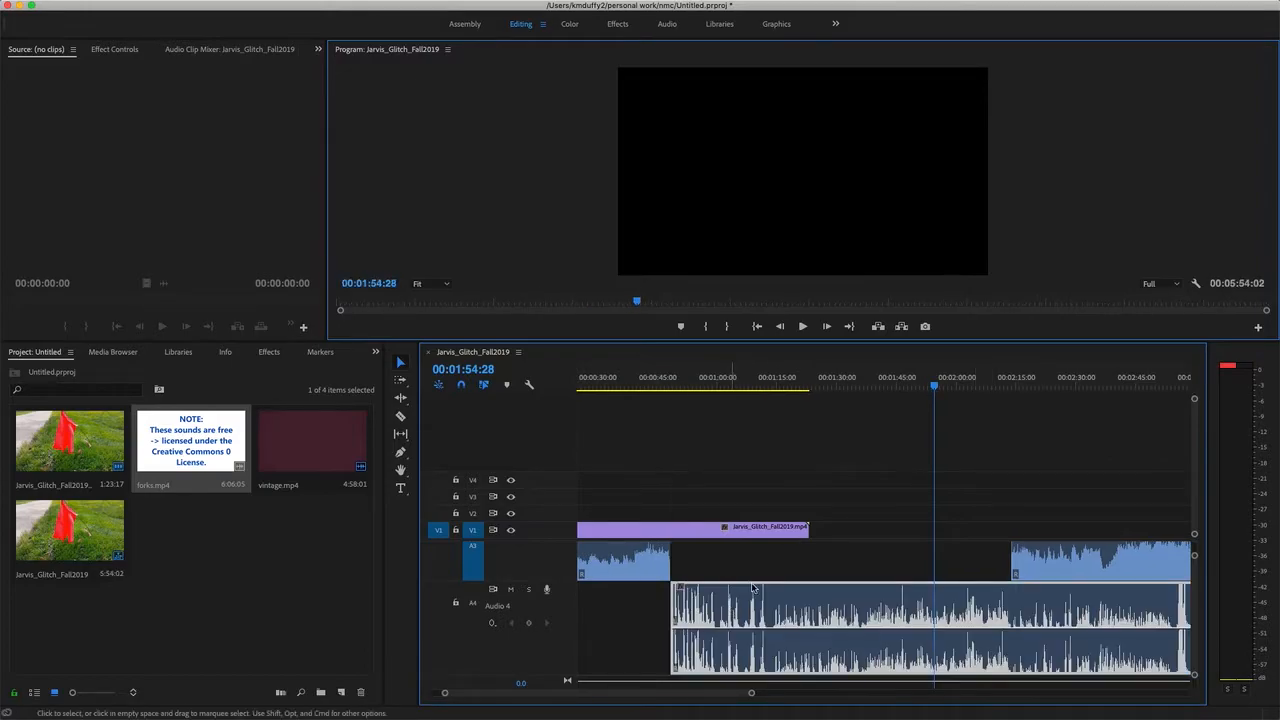
# Play the sequence from just before the end of the first music clip to hear the change into the forks.mp4 audio.
pyautogui.moveTo(935, 388); pyautogui.dragTo(666, 428)
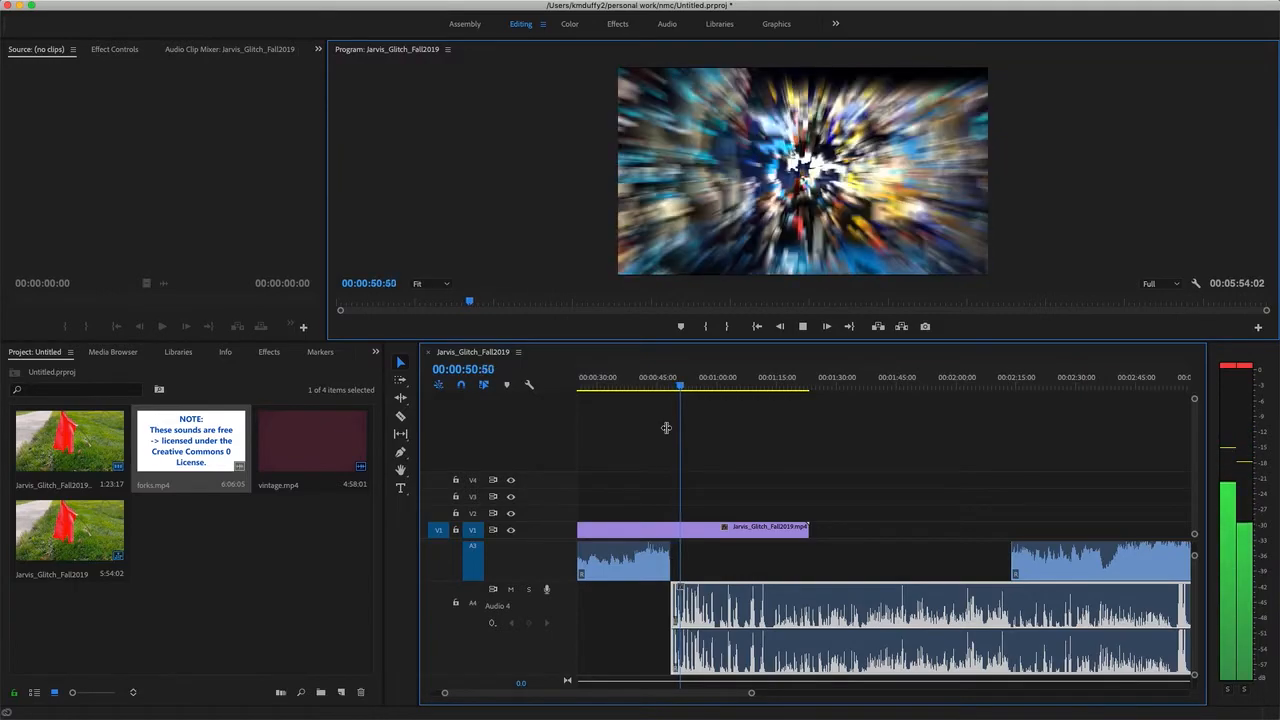
pyautogui.press('space')
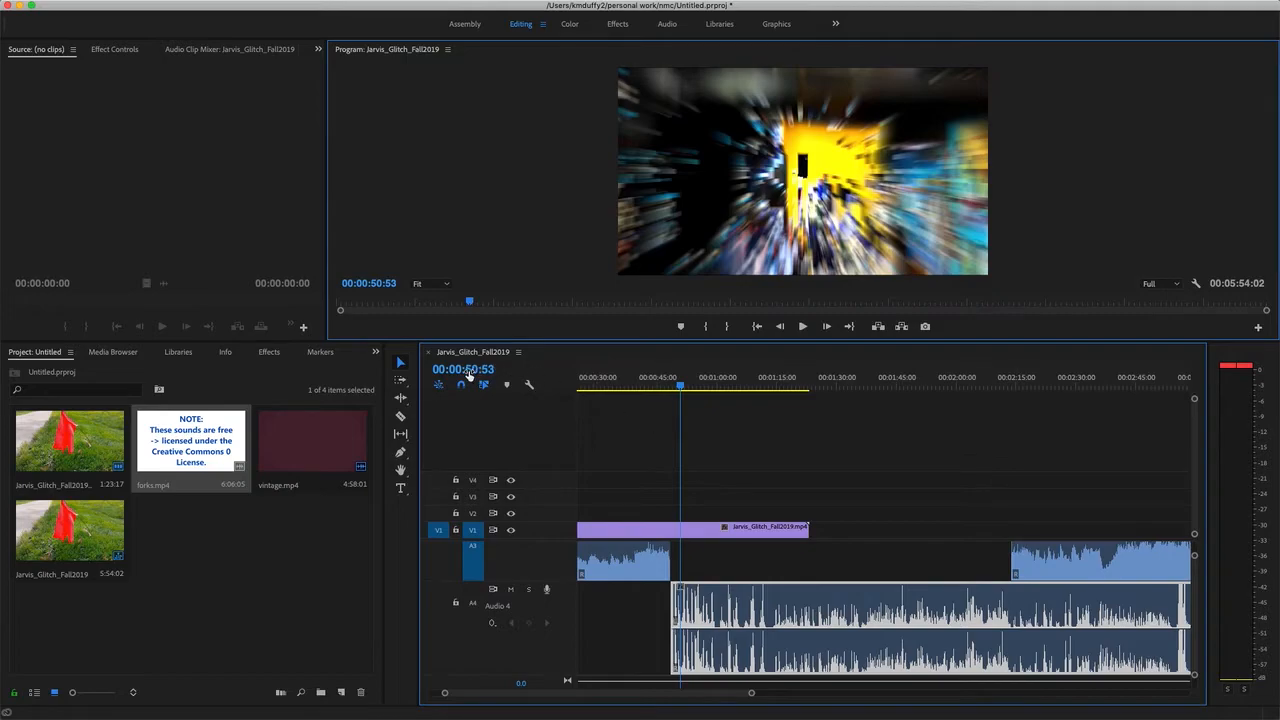
# Select the Constant Gain crossfade in the effects and split the forks.mp4 audio at 00:01:24:23, just past the video clip's end.
pyautogui.click(268, 352)
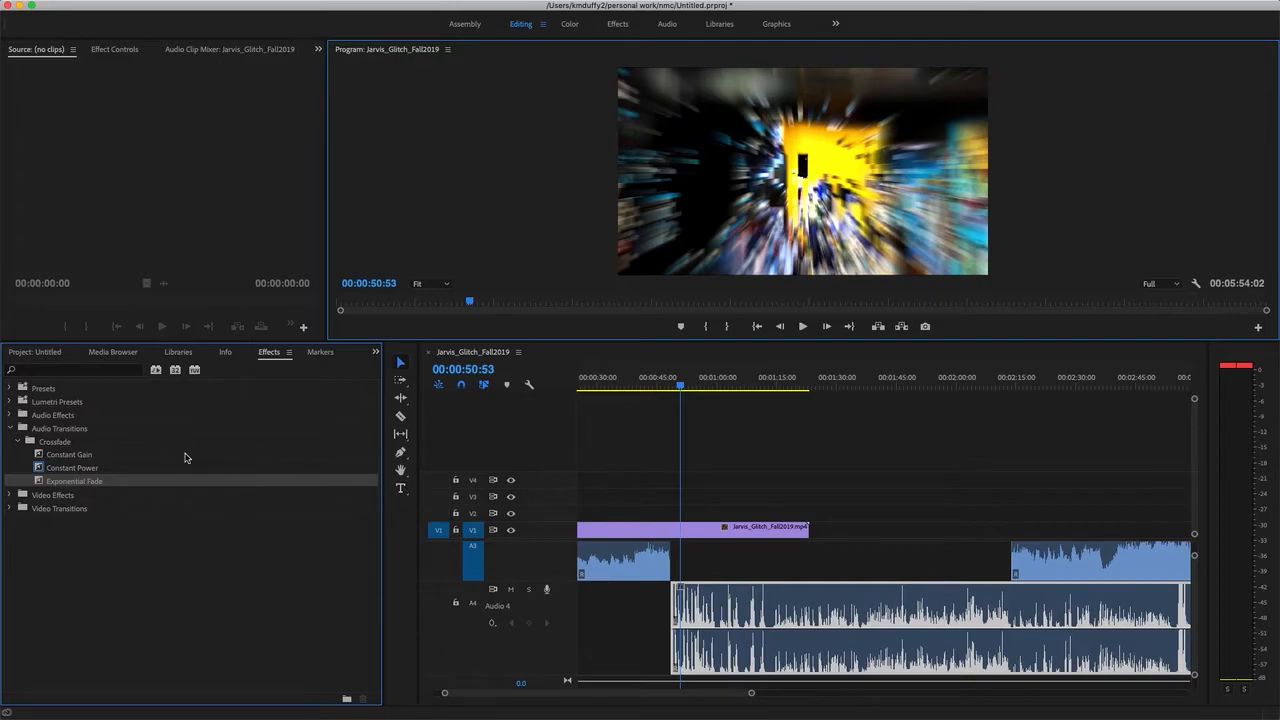
pyautogui.click(88, 456)
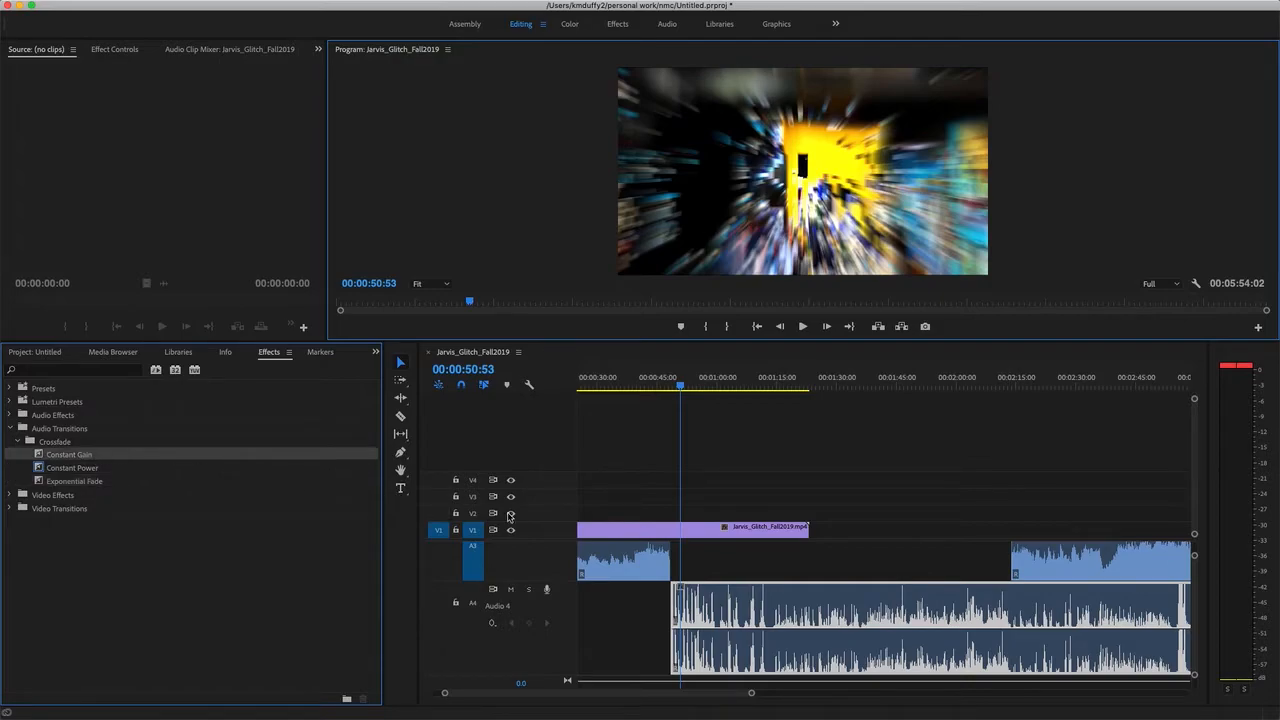
pyautogui.click(846, 606)
pyautogui.moveTo(682, 386); pyautogui.dragTo(834, 417)
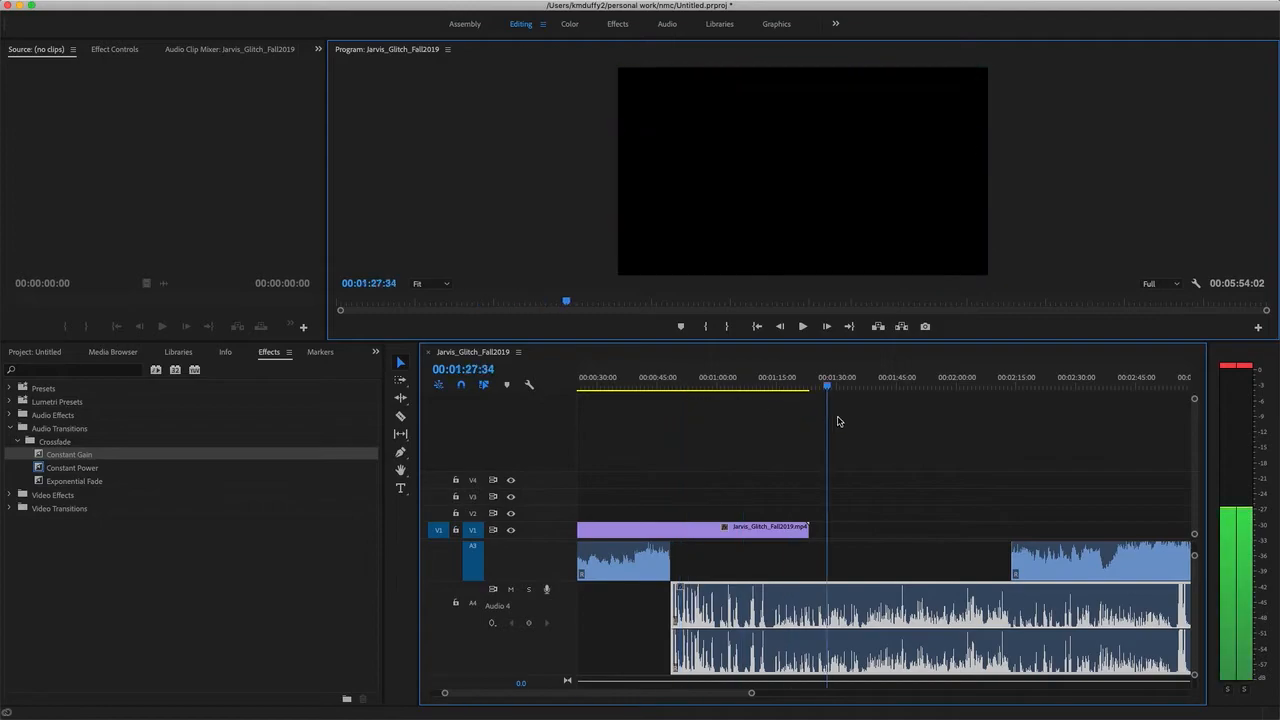
pyautogui.click(400, 416)
pyautogui.click(817, 593)
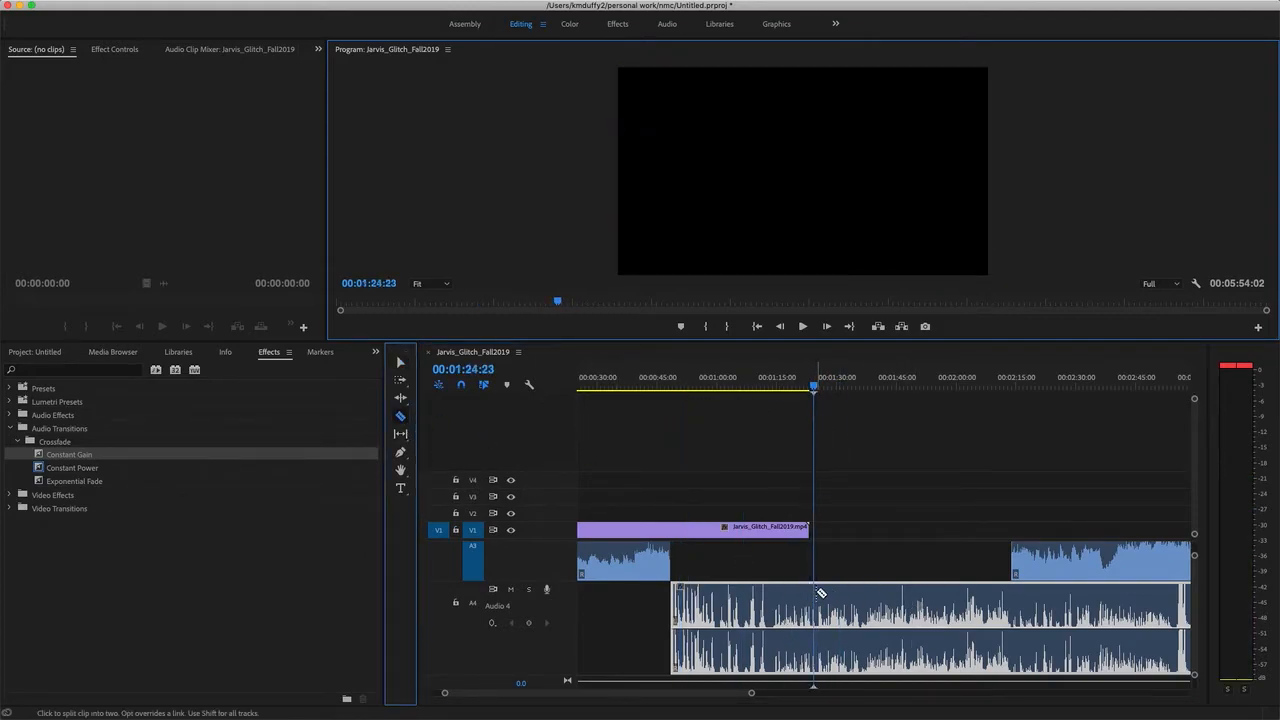
# Delete the forks.mp4 audio after the split and move the remaining part up to track A3, directly after the first music clip.
pyautogui.click(400, 363)
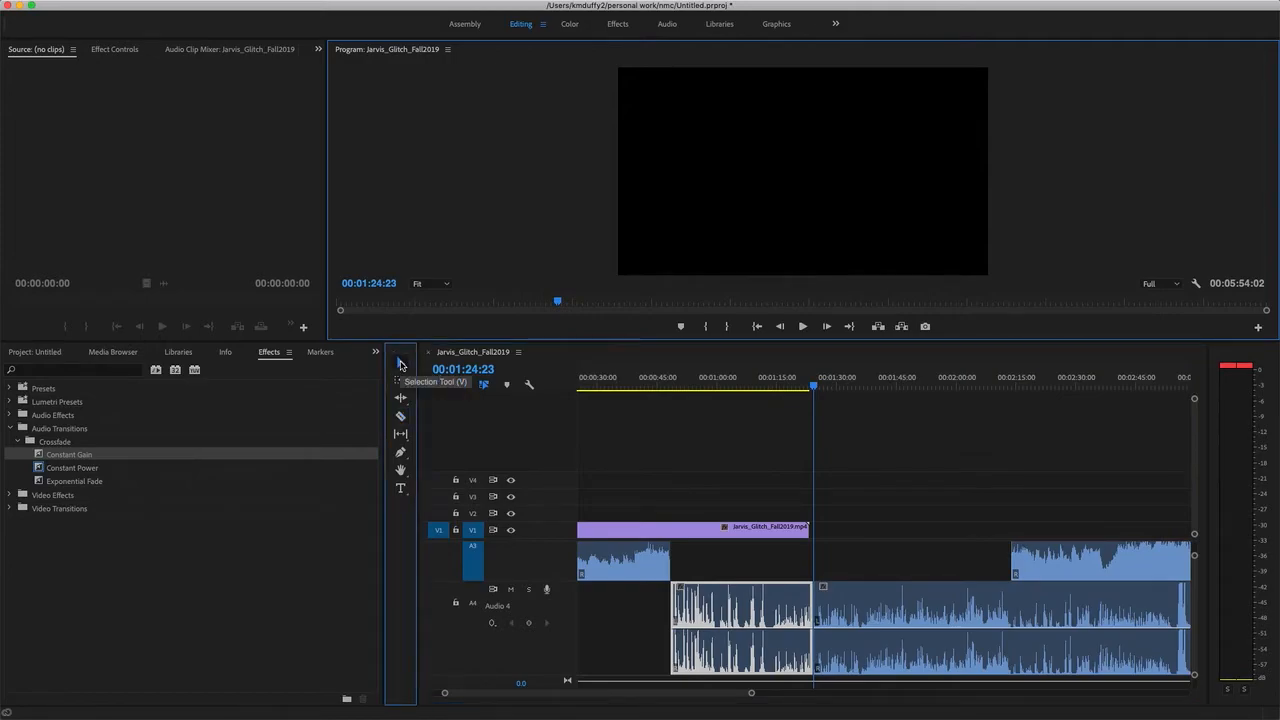
pyautogui.click(939, 592)
pyautogui.press('Delete')
pyautogui.moveTo(749, 600); pyautogui.dragTo(750, 562)
# Apply a Constant Gain crossfade between the first music clip and the forks.mp4 audio and lengthen it to about 3.5 seconds.
pyautogui.moveTo(114, 455)
pyautogui.mouseDown()
pyautogui.moveTo(95, 458)
pyautogui.moveTo(514, 526)
pyautogui.moveTo(670, 568)
pyautogui.mouseUp()
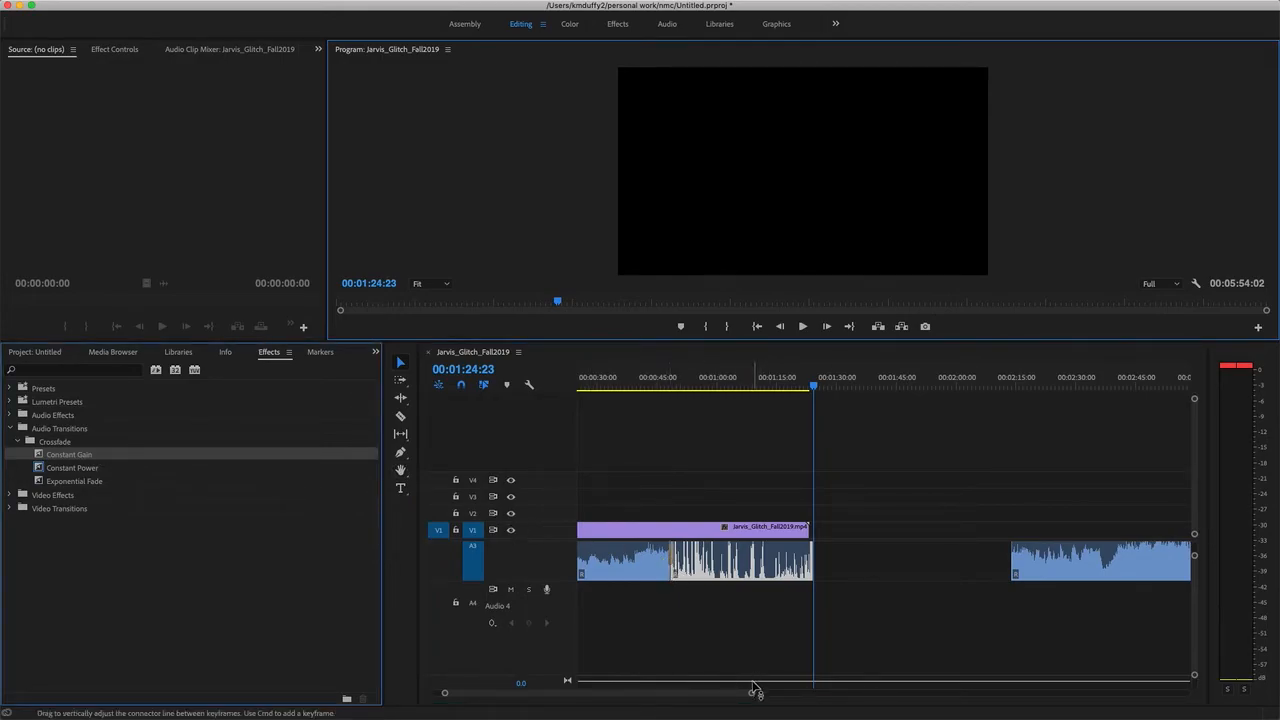
pyautogui.moveTo(751, 693); pyautogui.dragTo(692, 693)
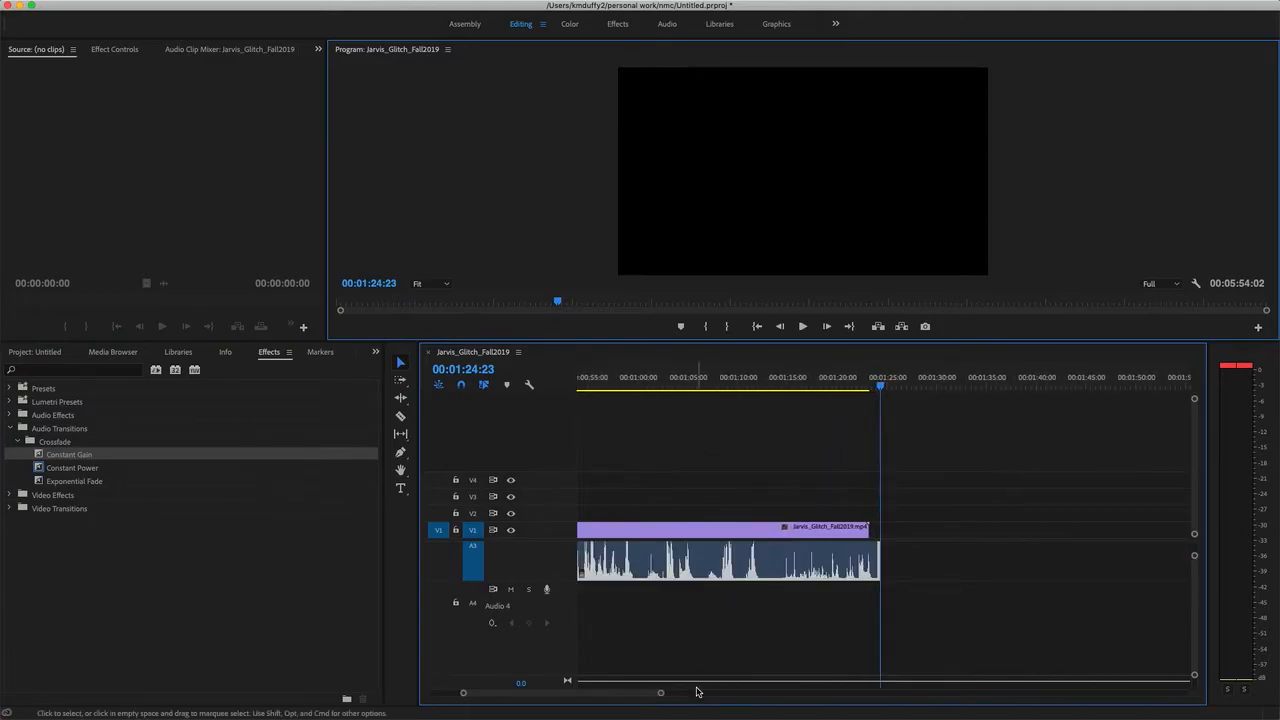
pyautogui.scroll(5, 677, 659)
pyautogui.moveTo(980, 386); pyautogui.dragTo(816, 403)
pyautogui.moveTo(808, 403); pyautogui.dragTo(807, 403)
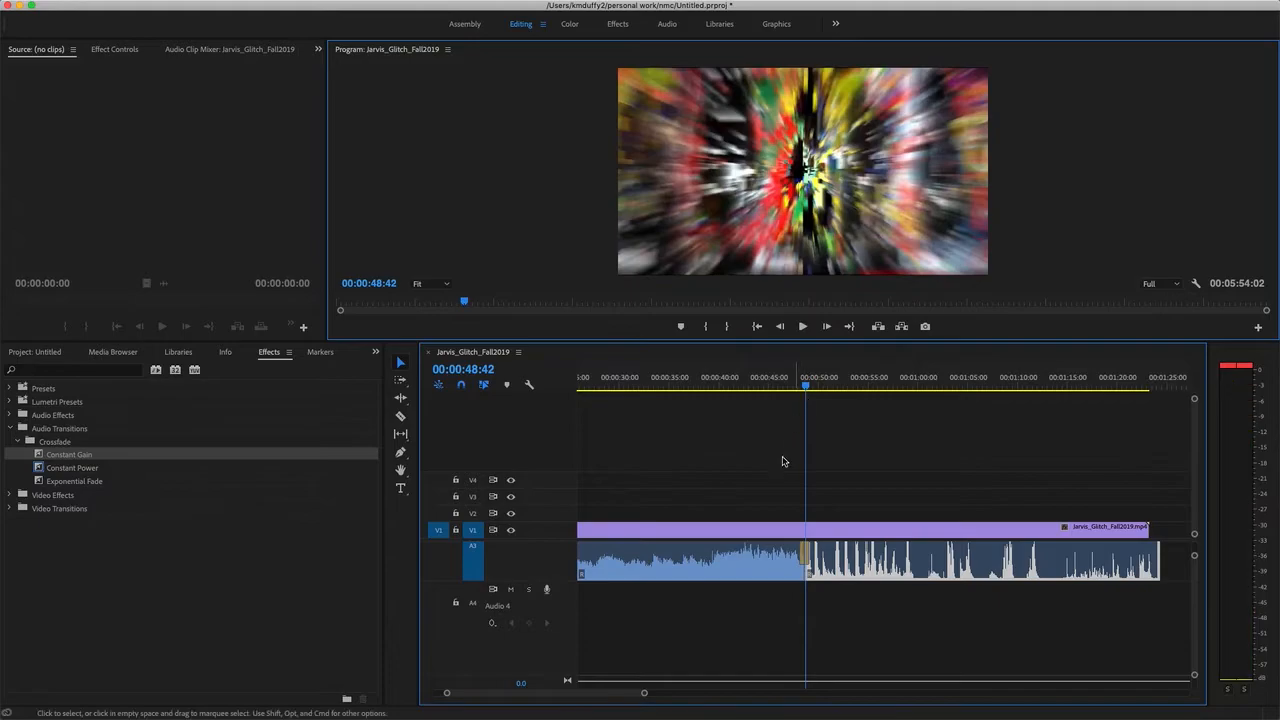
pyautogui.moveTo(645, 695); pyautogui.dragTo(545, 672)
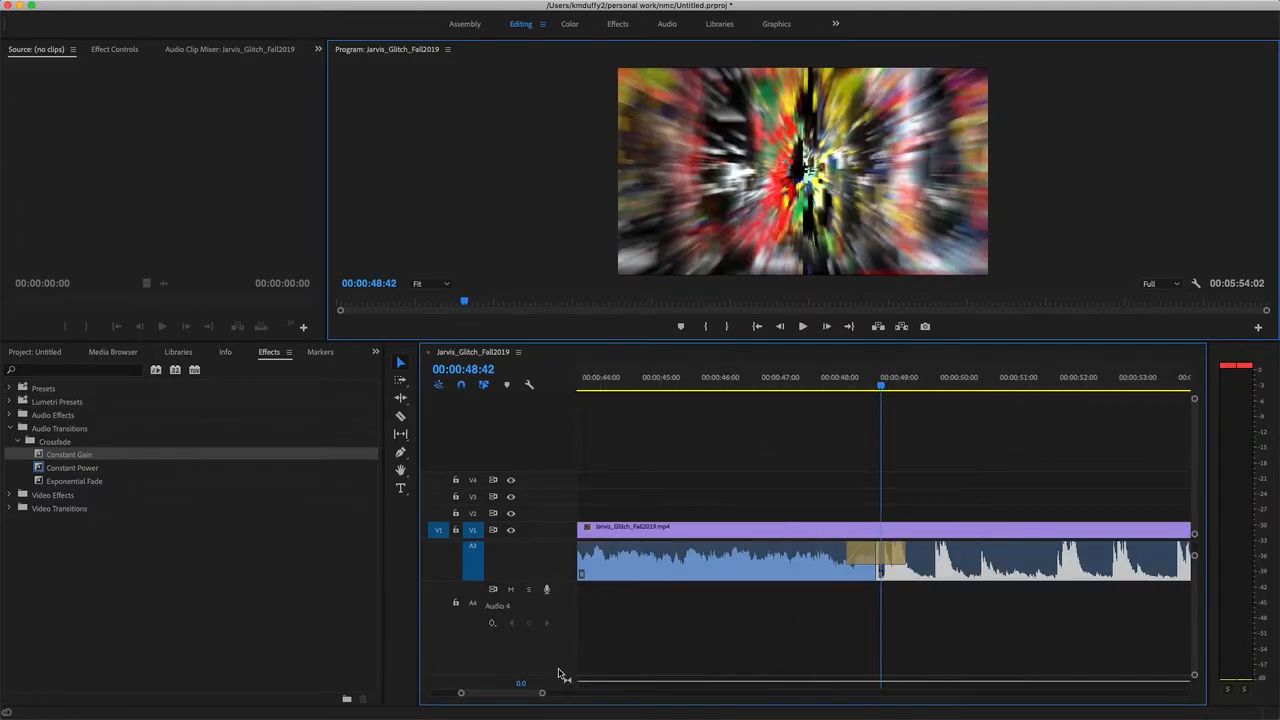
pyautogui.click(861, 555)
pyautogui.moveTo(848, 555); pyautogui.dragTo(777, 558)
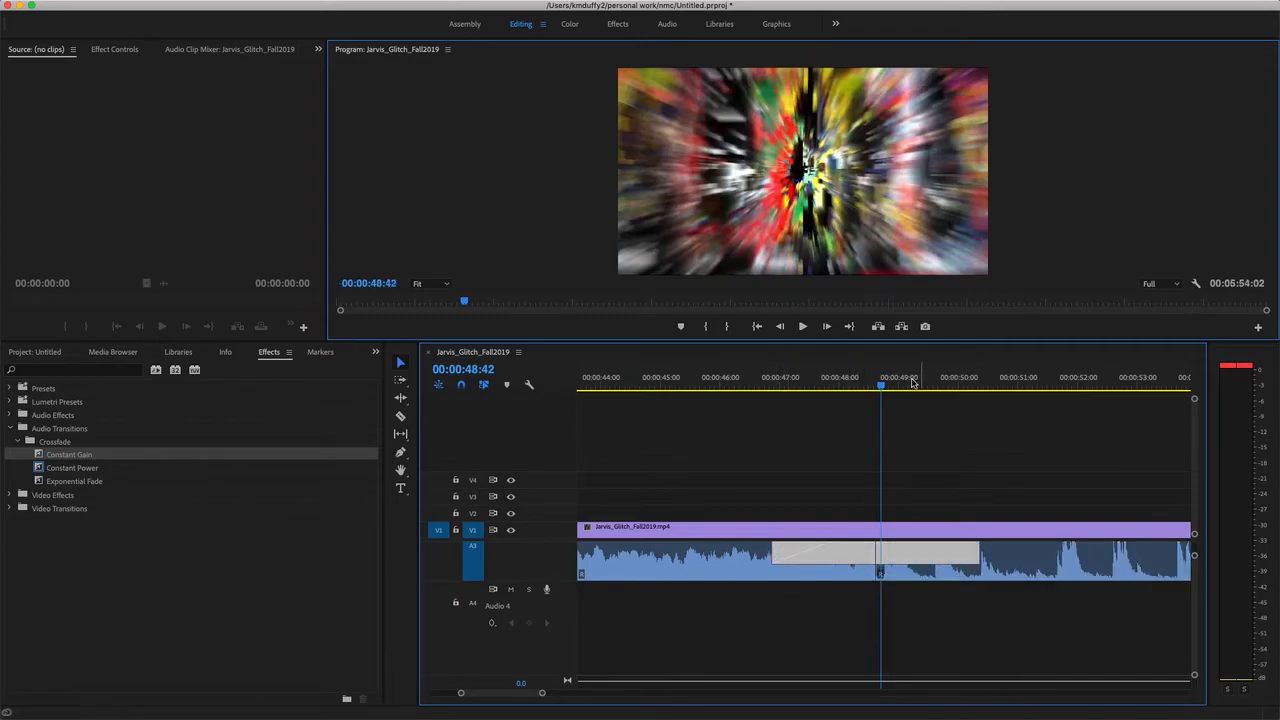
# Play the sequence from 00:00:46:26 through the Constant Gain crossfade to hear the change between the audio clips.
pyautogui.moveTo(882, 386); pyautogui.dragTo(746, 415)
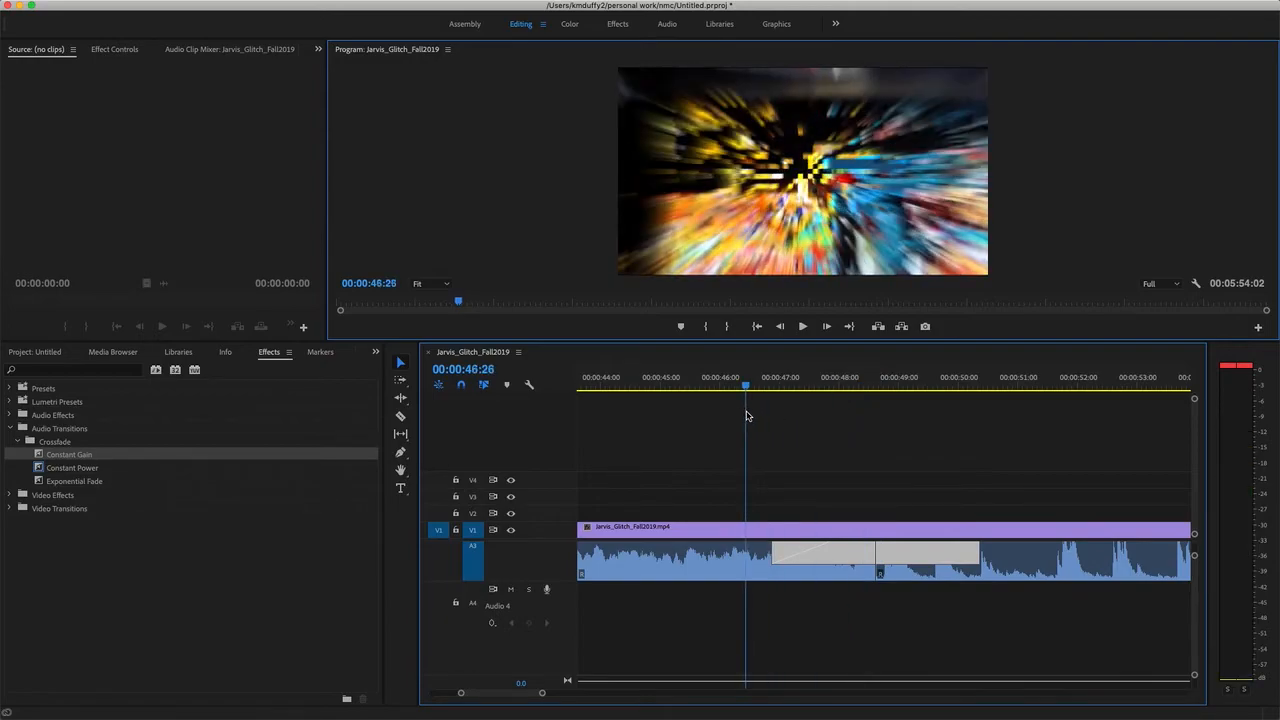
pyautogui.press('space')
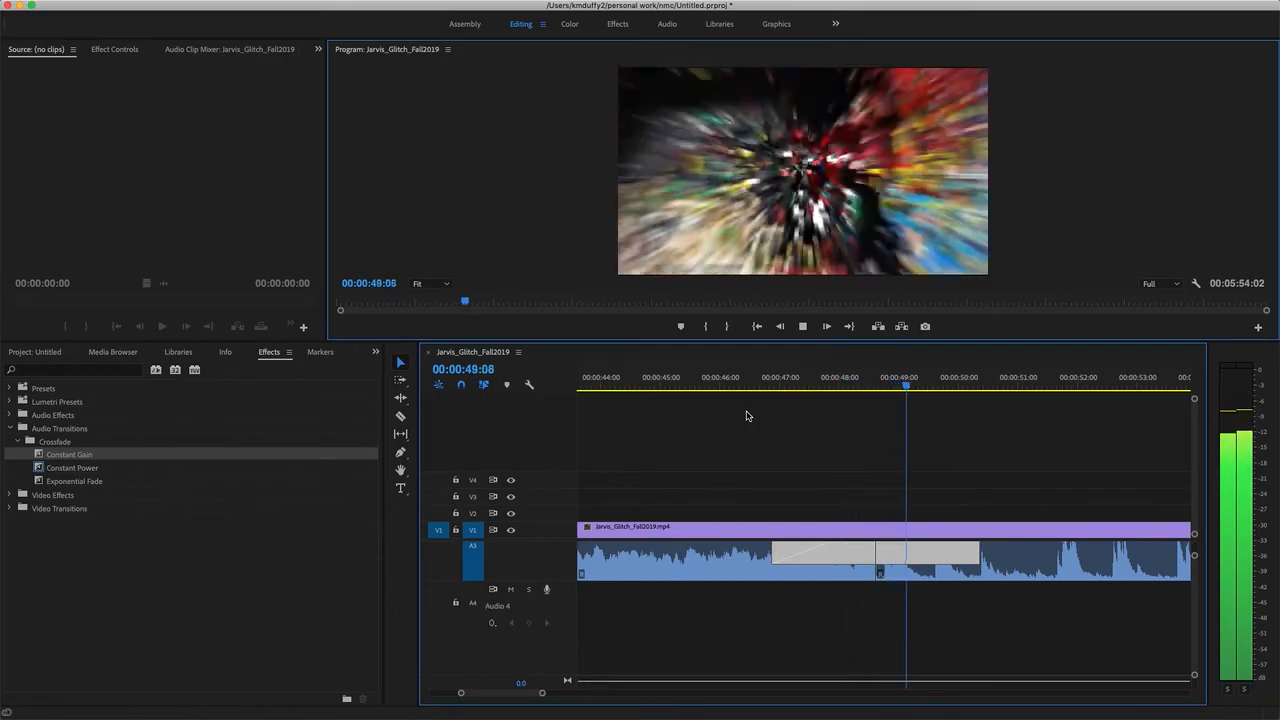
pyautogui.press('space')
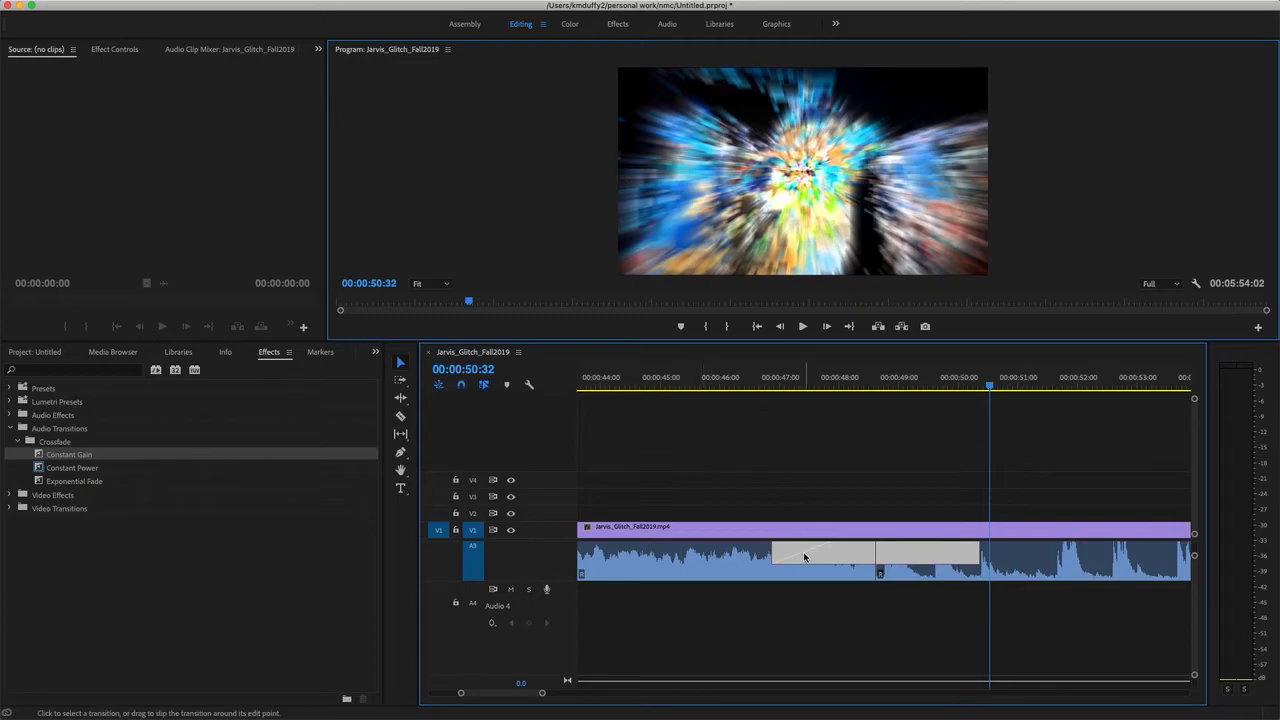
# Replace the Constant Gain crossfade with a Constant Power one lengthened to about 5.5 seconds, and play the sequence across it.
pyautogui.press('Delete')
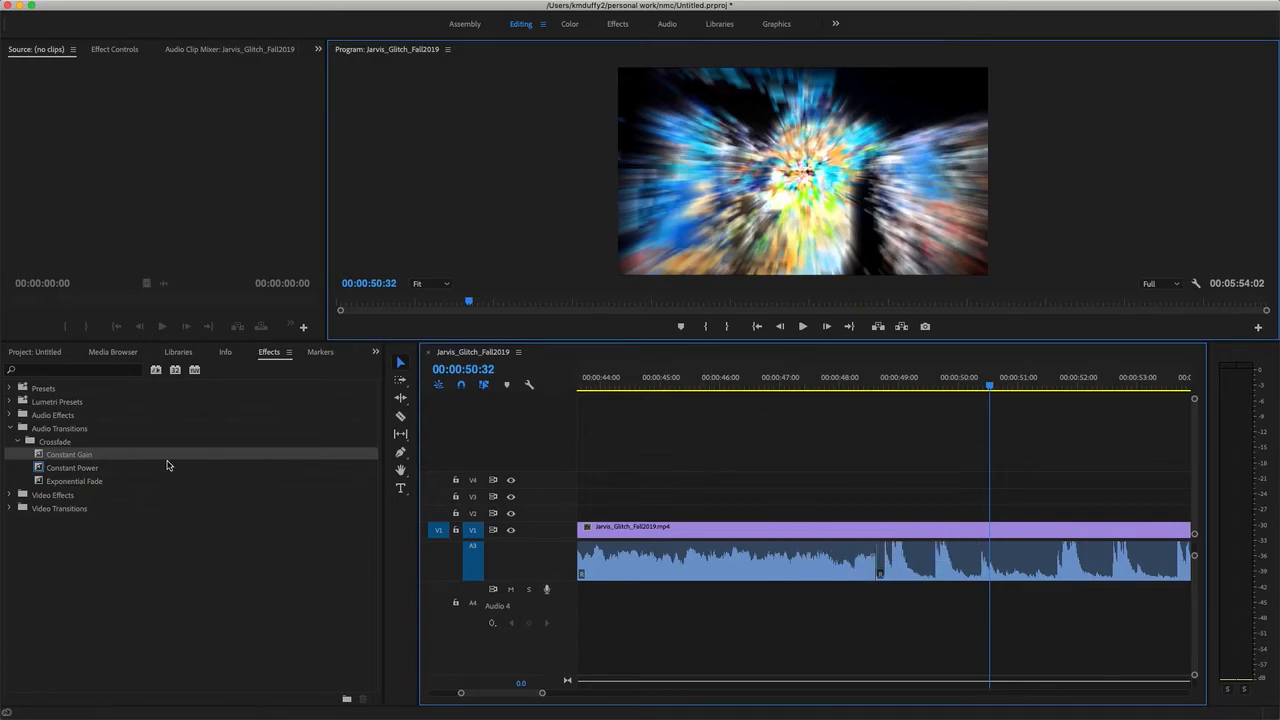
pyautogui.moveTo(89, 471); pyautogui.dragTo(713, 553)
pyautogui.moveTo(990, 386); pyautogui.dragTo(687, 416)
pyautogui.press('space')
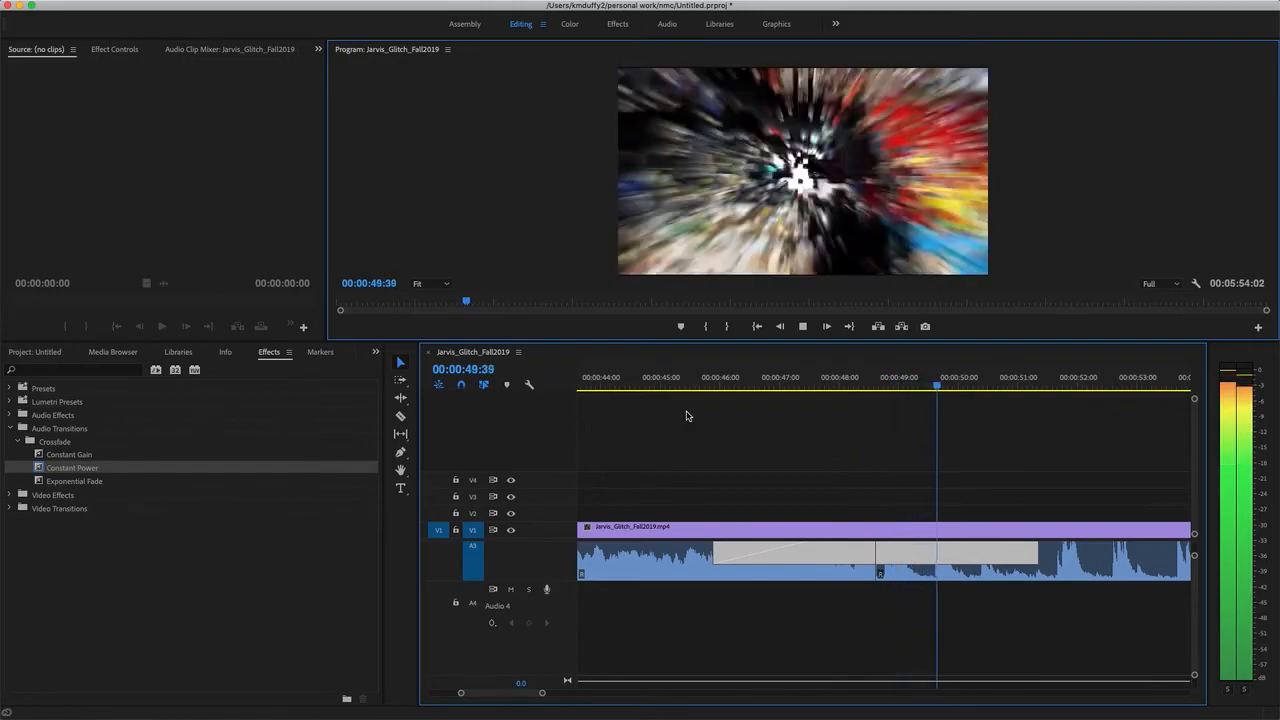
pyautogui.press('space')
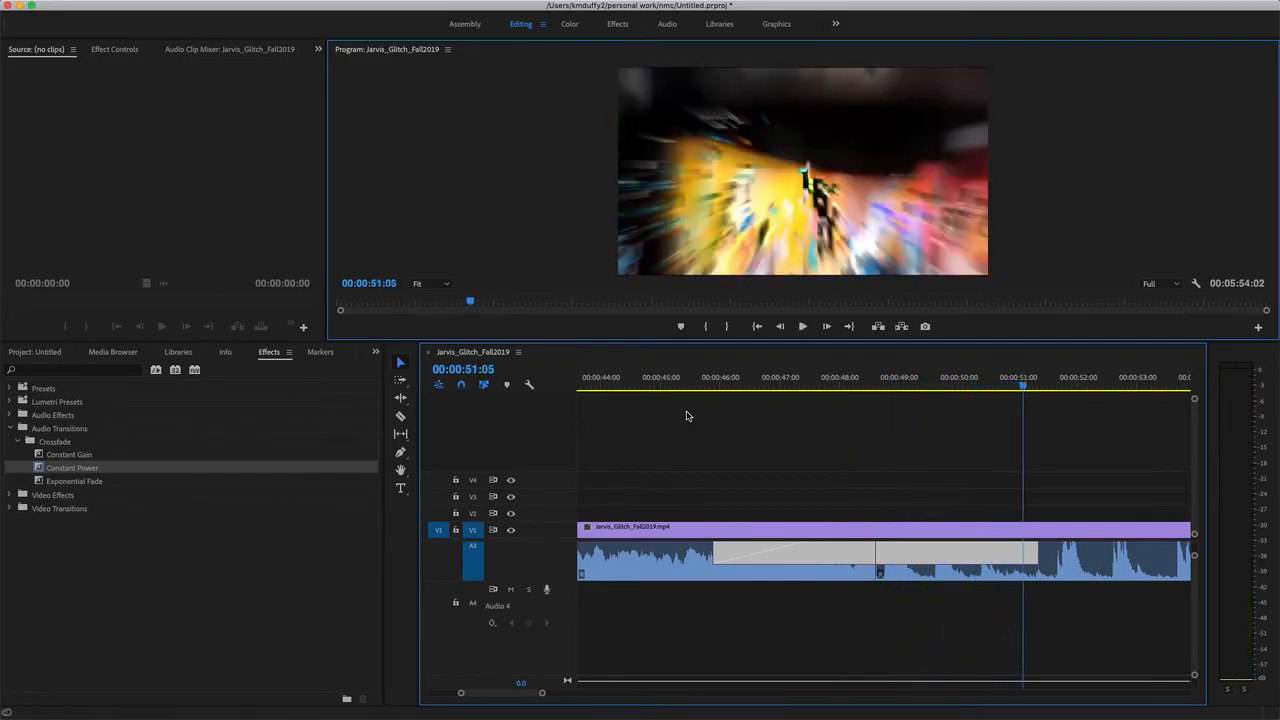